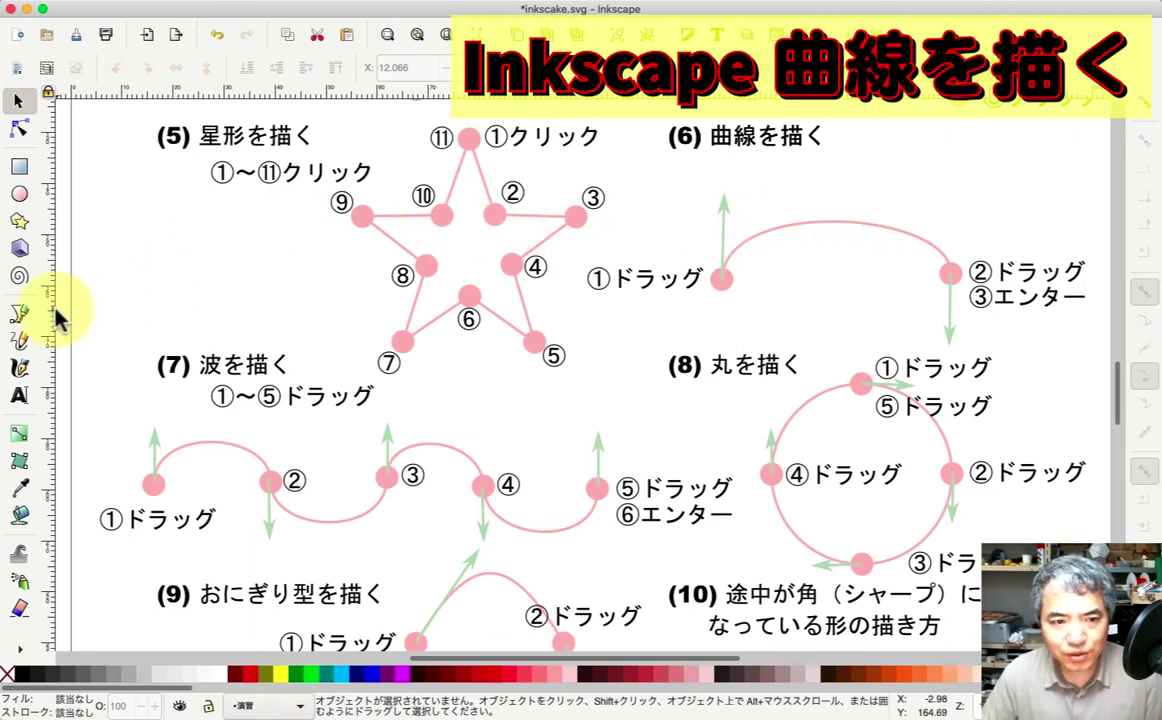
Step: Draw a Bezier arch over guide (6), rising from point ① and descending into point ②
left_click(19, 313)
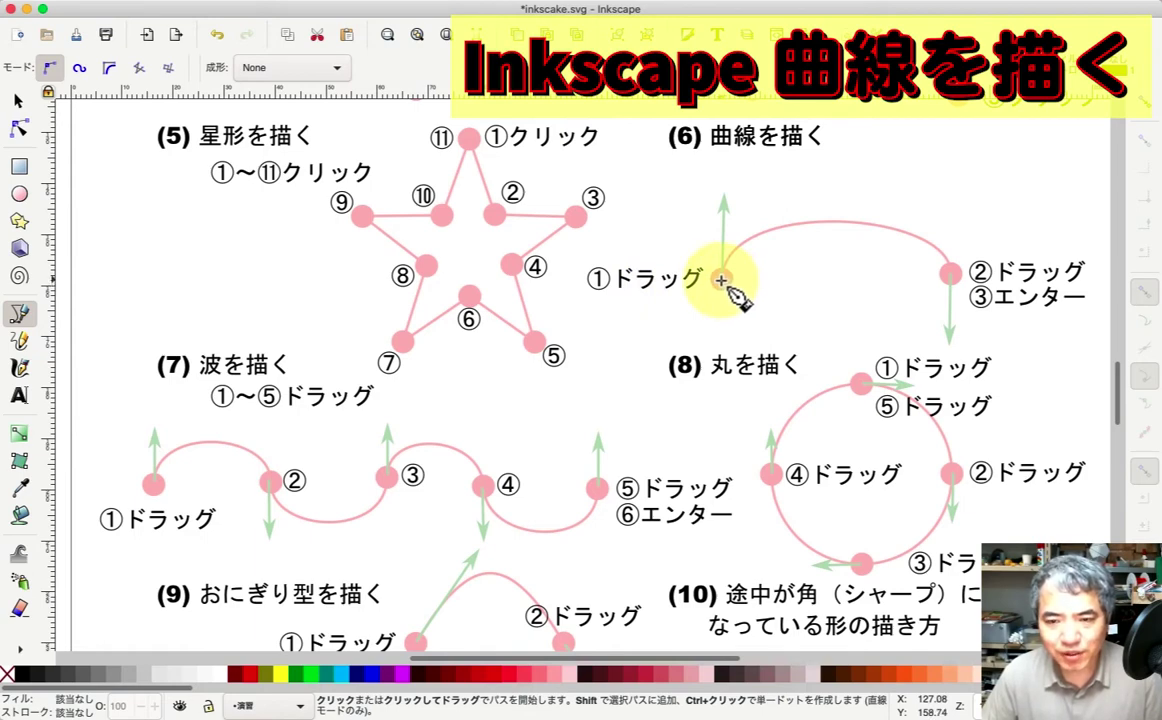
left_click_drag(720, 280, 724, 198)
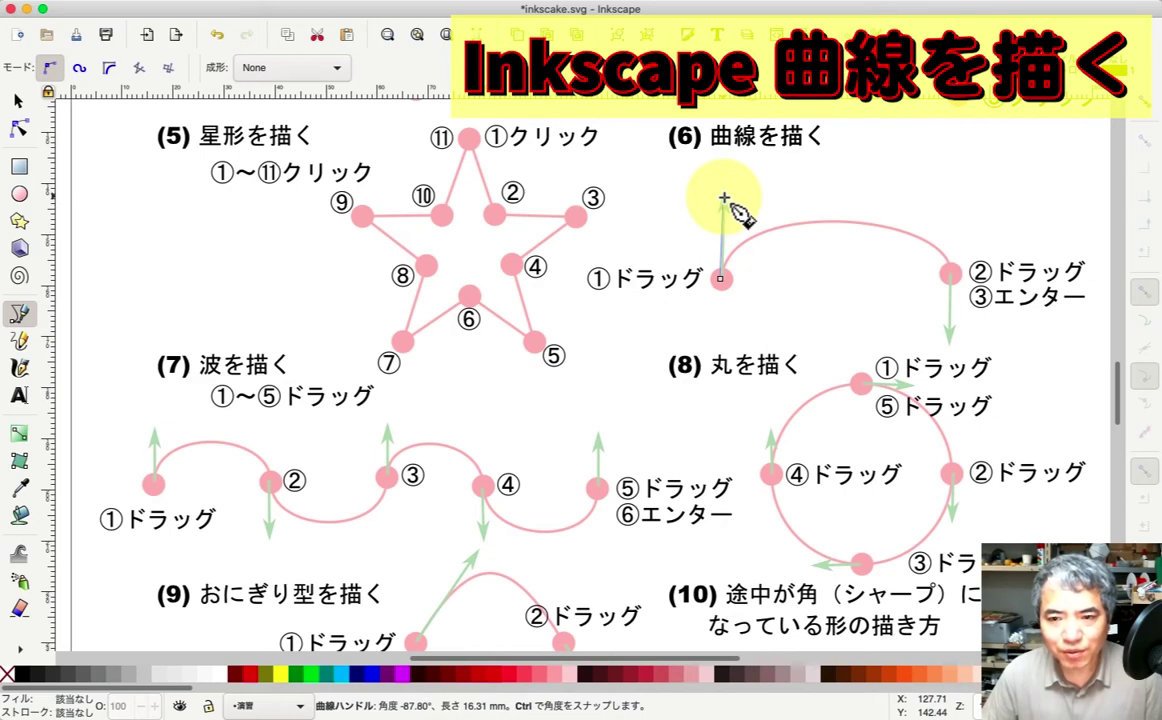
left_click_drag(724, 198, 724, 198)
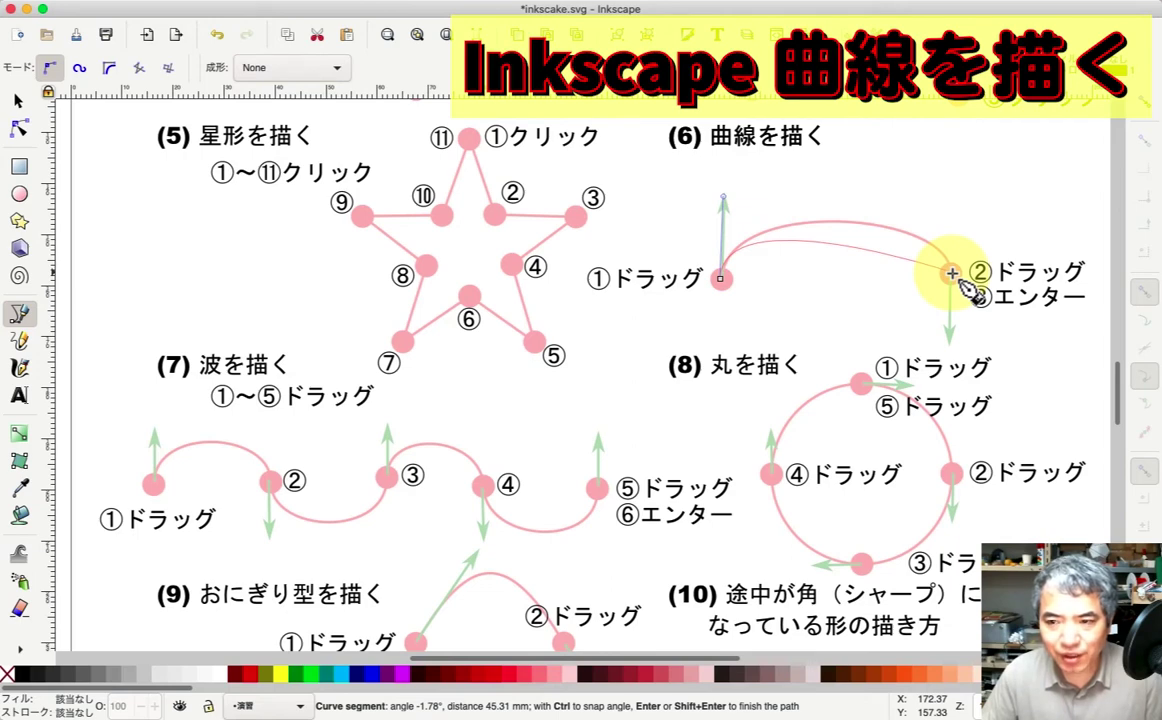
mouse_move(951, 272)
left_mouse_down()
mouse_move(953, 355)
mouse_move(948, 346)
left_mouse_up()
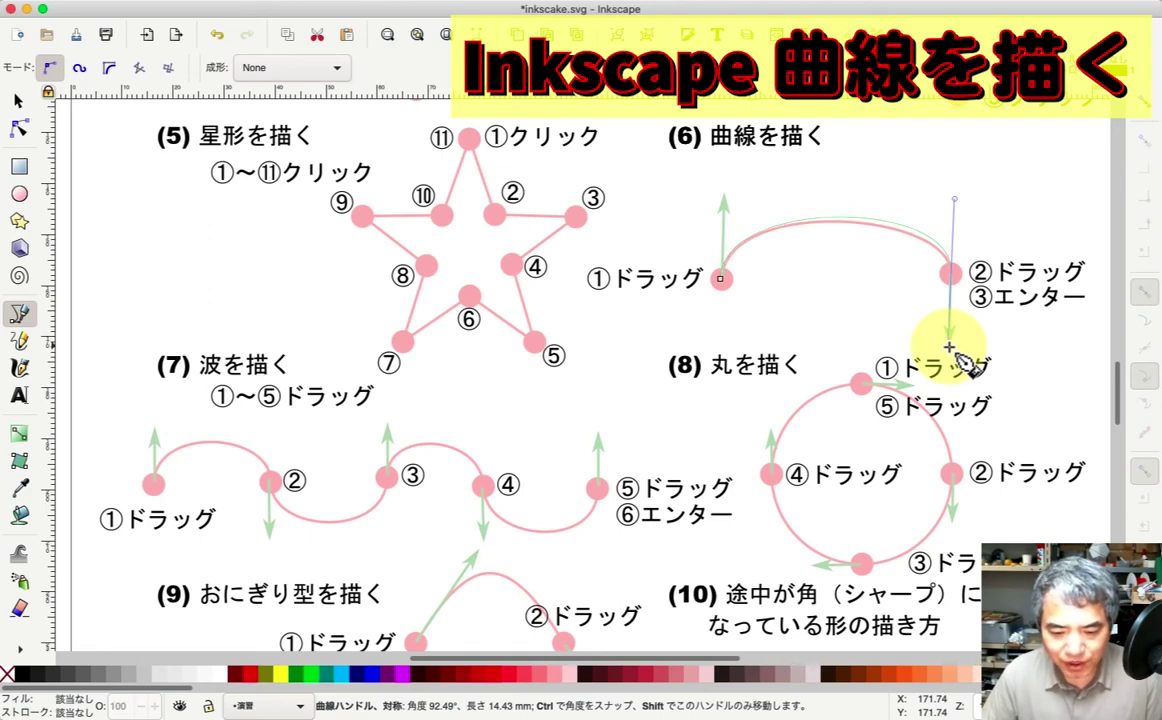
left_click_drag(948, 346, 948, 346)
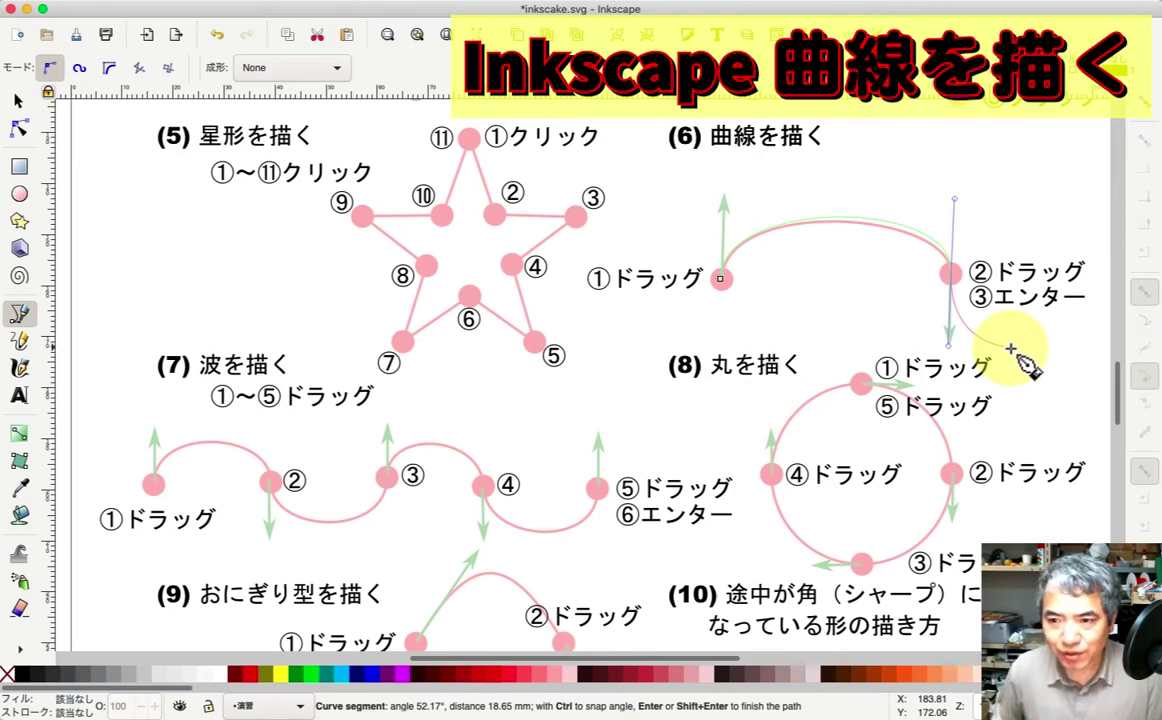
key("Return")
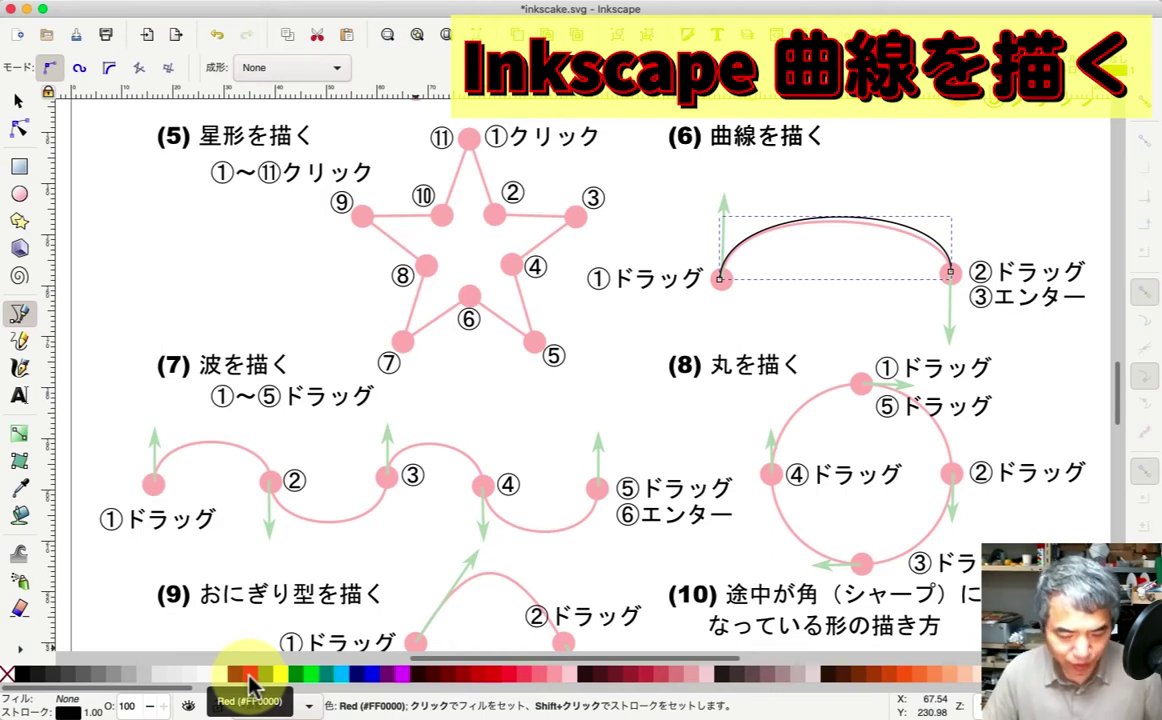
Step: Set the arch's stroke to the Red palette swatch with a width of 3
left_click(250, 686, "shift")
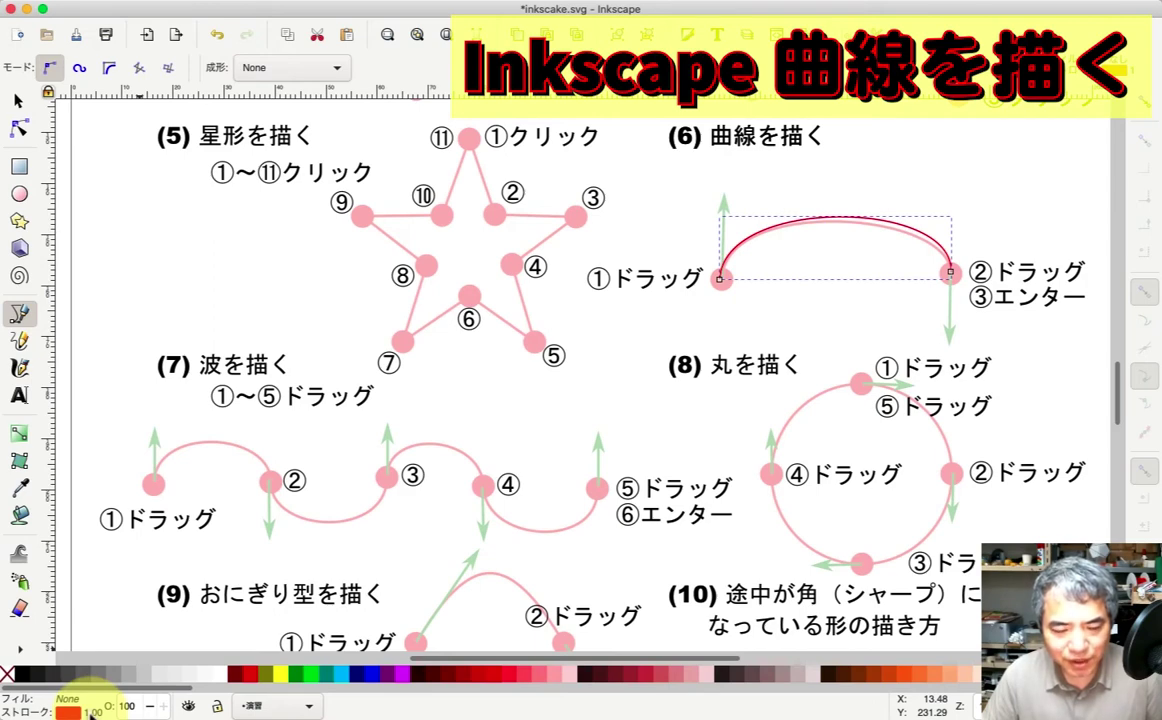
right_click(90, 710)
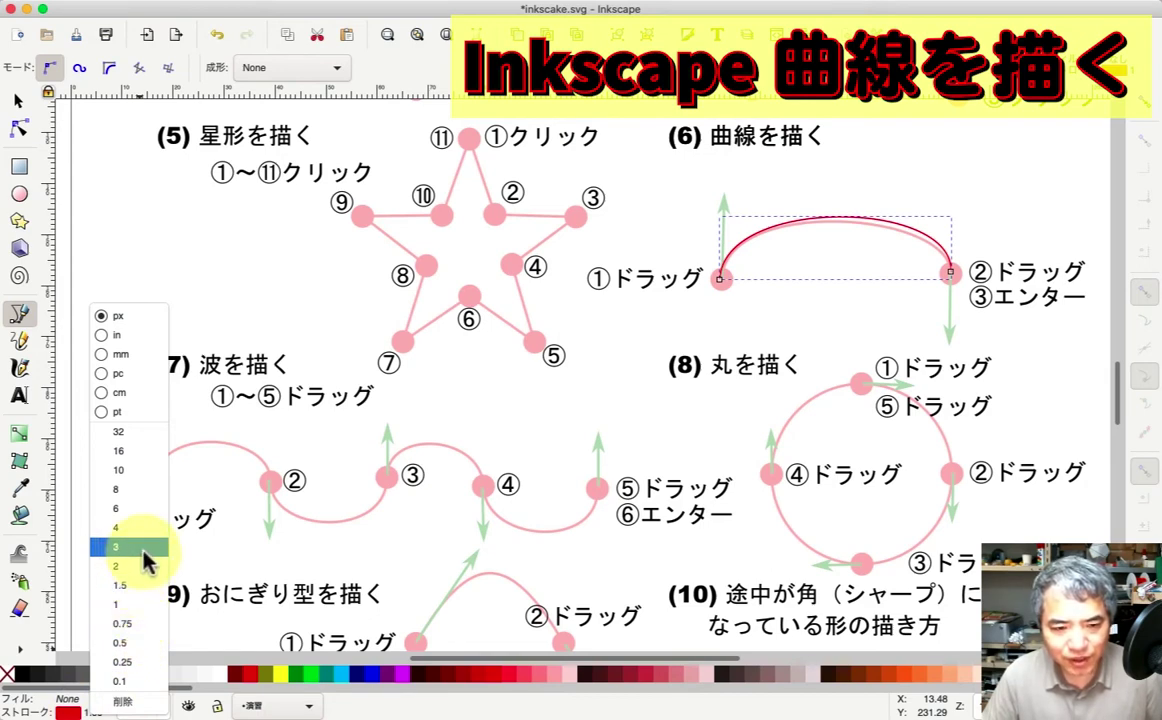
left_click(143, 550)
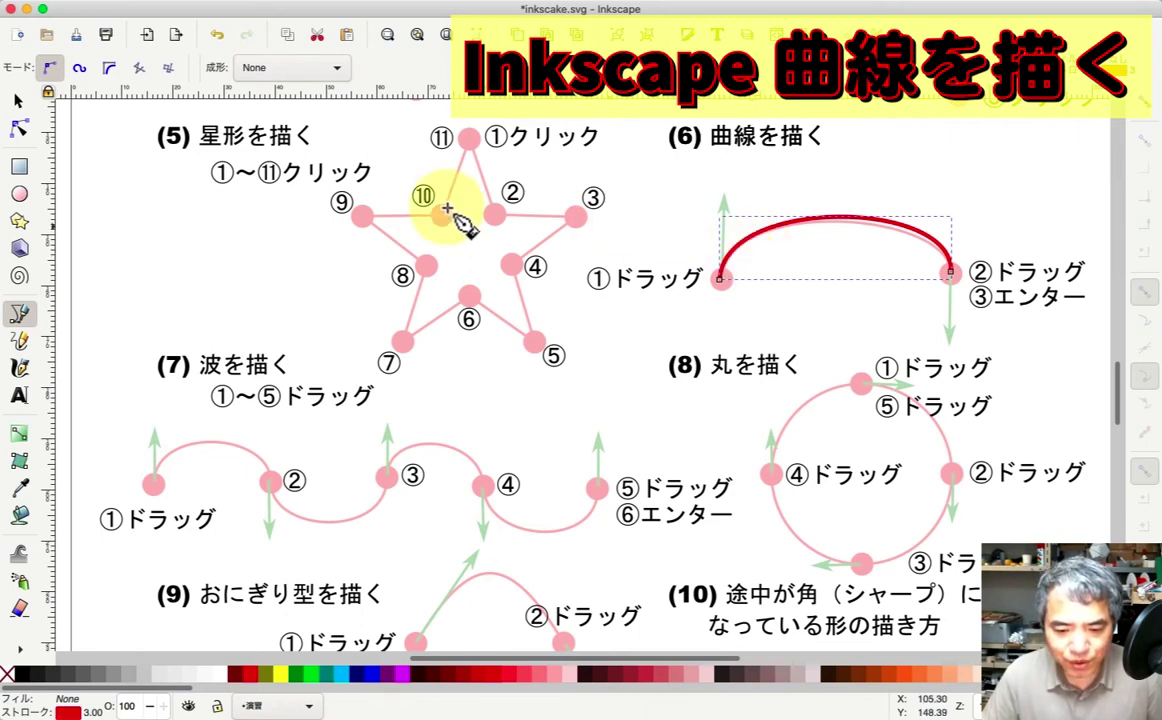
Step: Adjust the arch's left and right node handles so it follows the pink guide arch
left_click(20, 130)
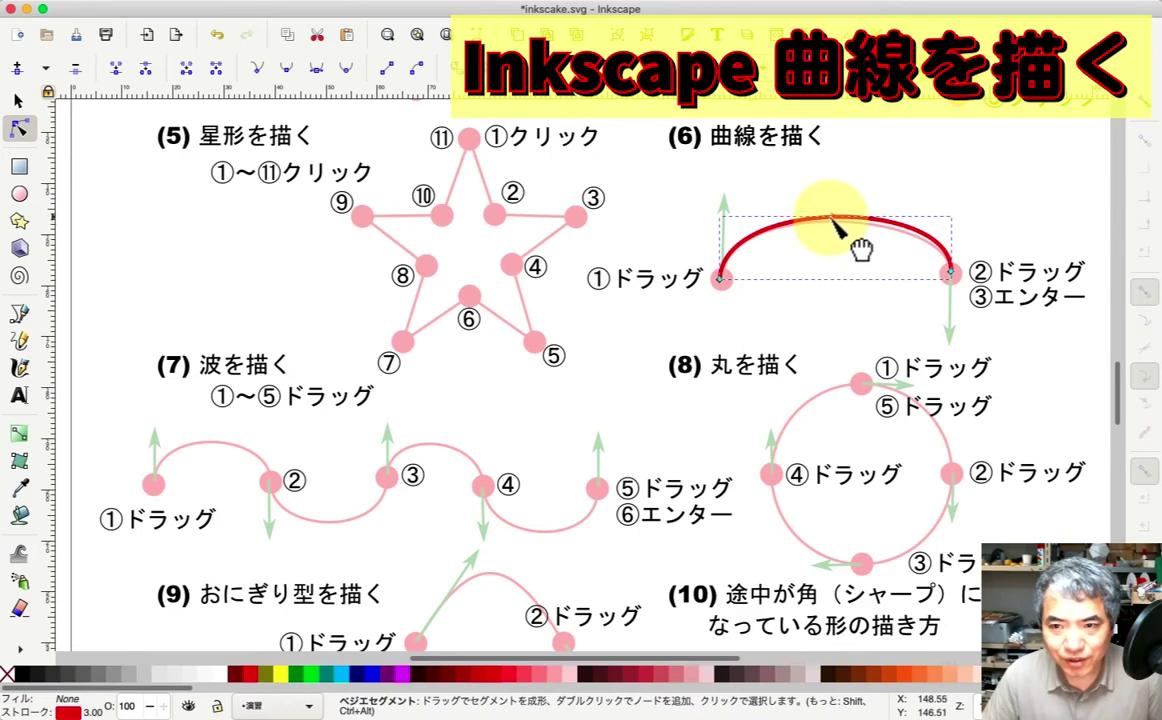
left_click(831, 219)
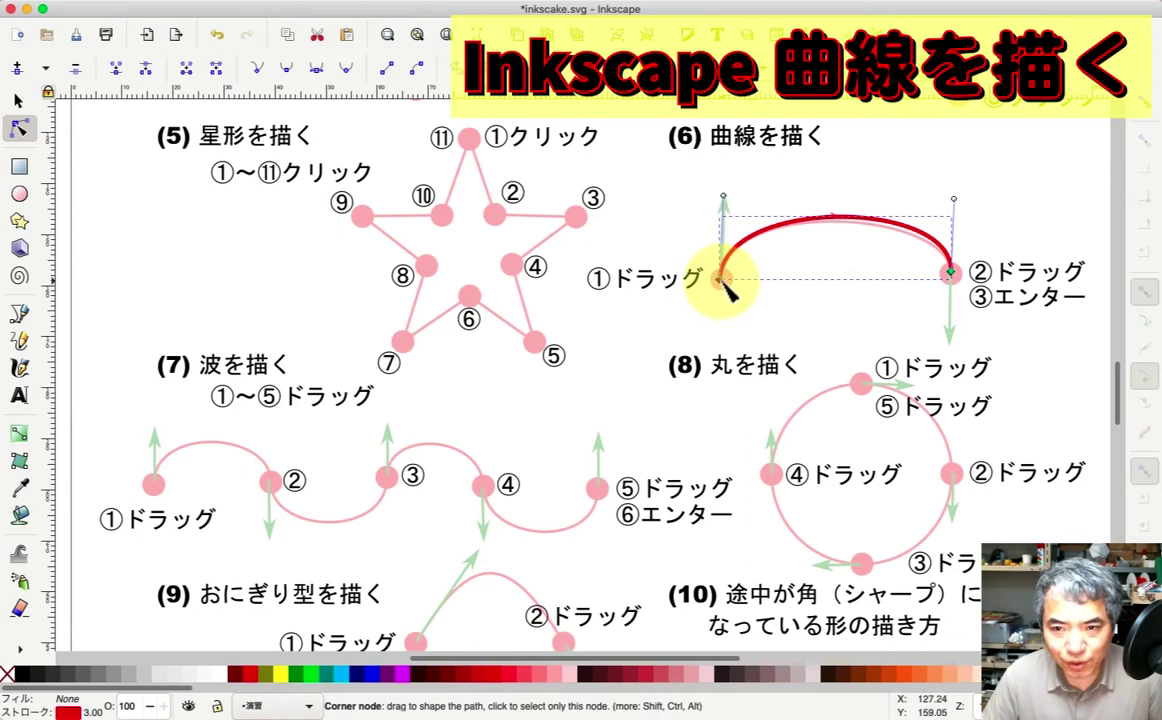
left_click(721, 281)
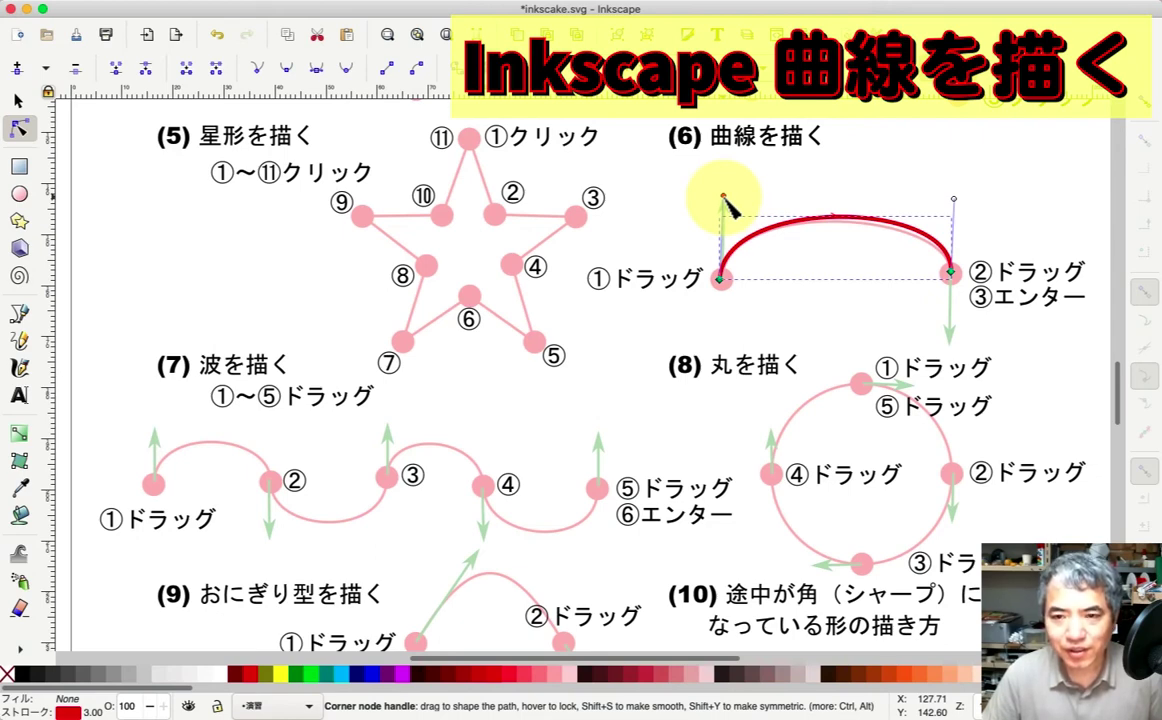
mouse_move(723, 197)
left_mouse_down()
mouse_move(737, 200)
mouse_move(708, 191)
mouse_move(748, 182)
mouse_move(708, 203)
mouse_move(726, 197)
left_mouse_up()
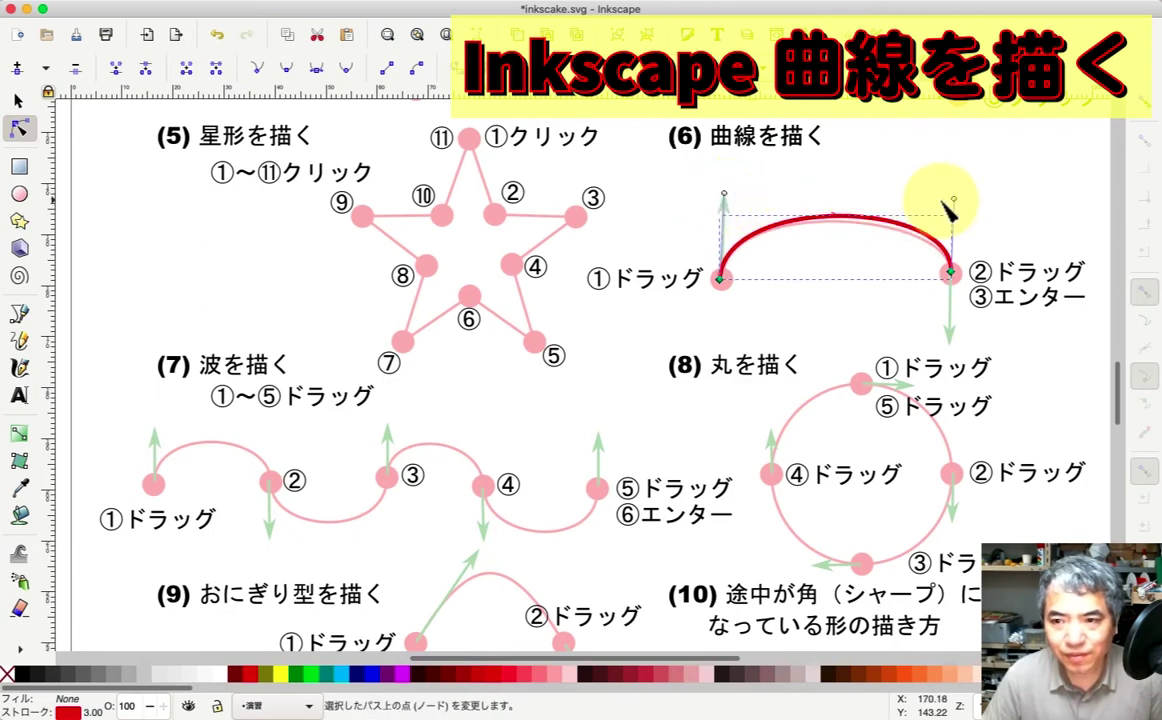
left_click_drag(953, 200, 955, 203)
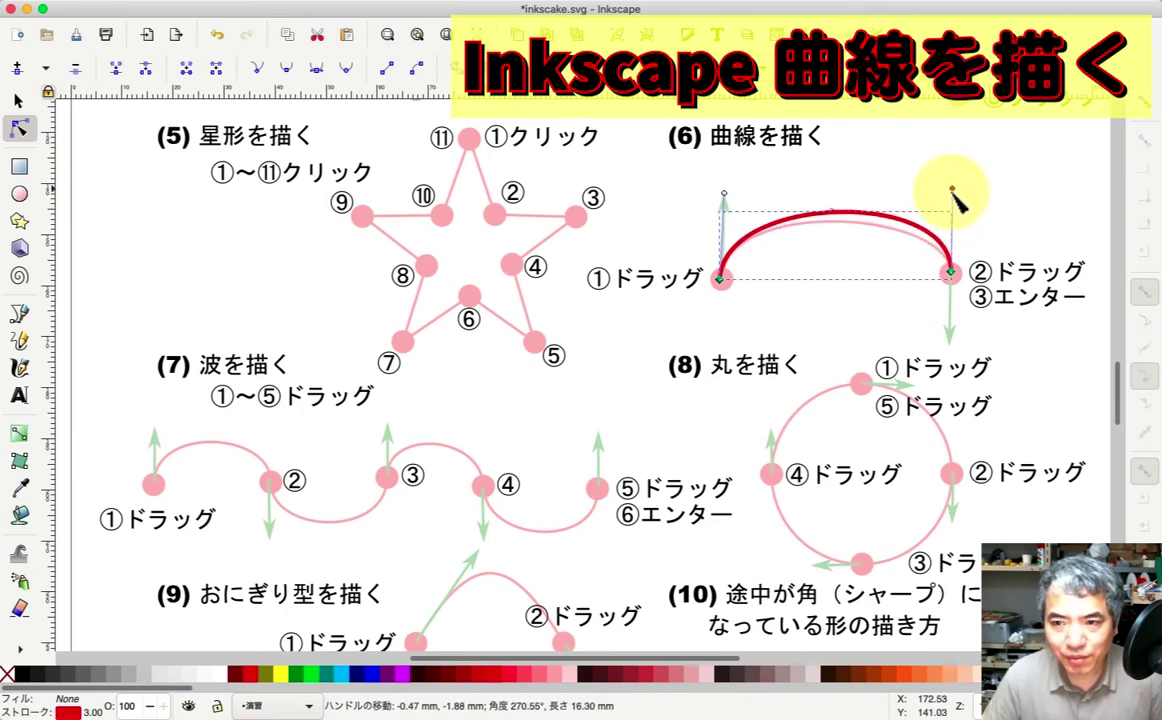
mouse_move(955, 205)
left_mouse_down()
mouse_move(941, 216)
mouse_move(960, 227)
mouse_move(948, 211)
left_mouse_up()
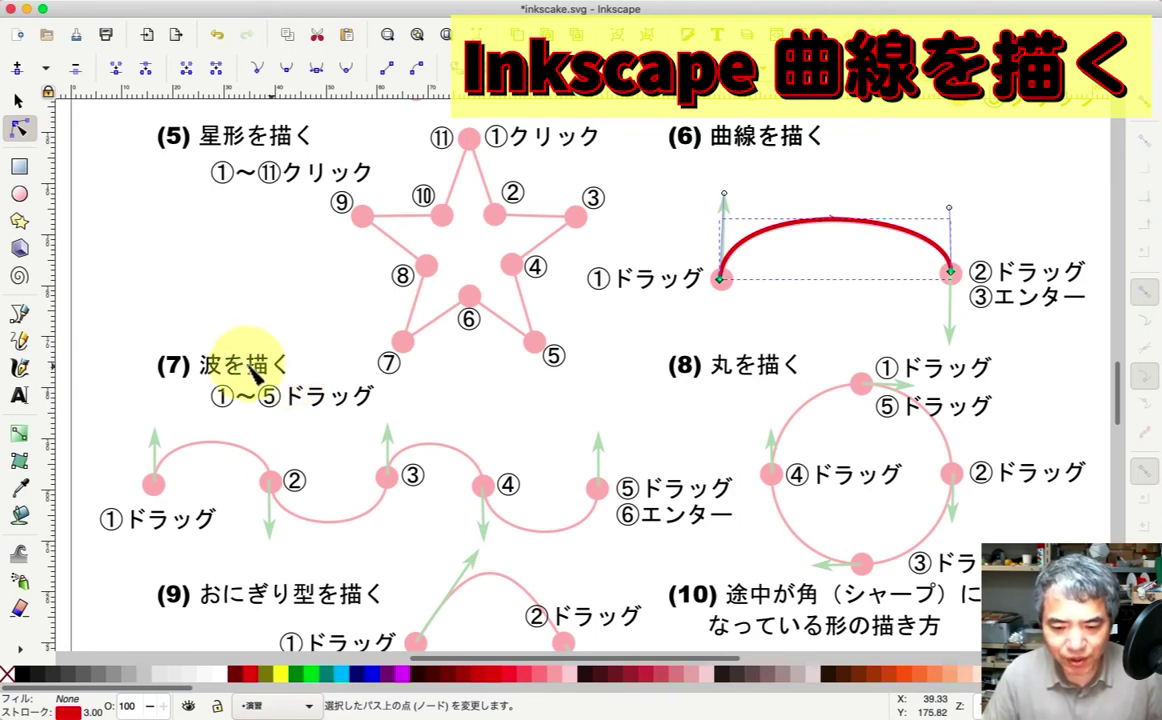
Step: Draw a Bezier wave through points ①–⑤ of guide (7), alternating upward and downward handles
left_click(19, 314)
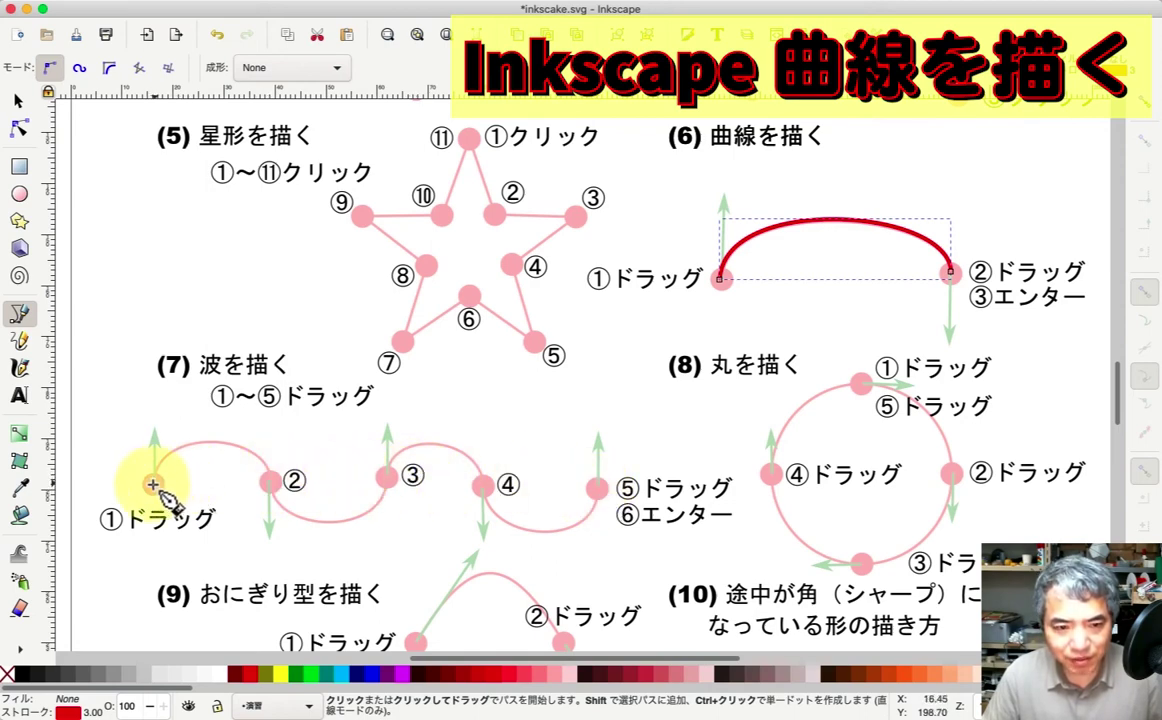
left_click_drag(152, 485, 157, 434)
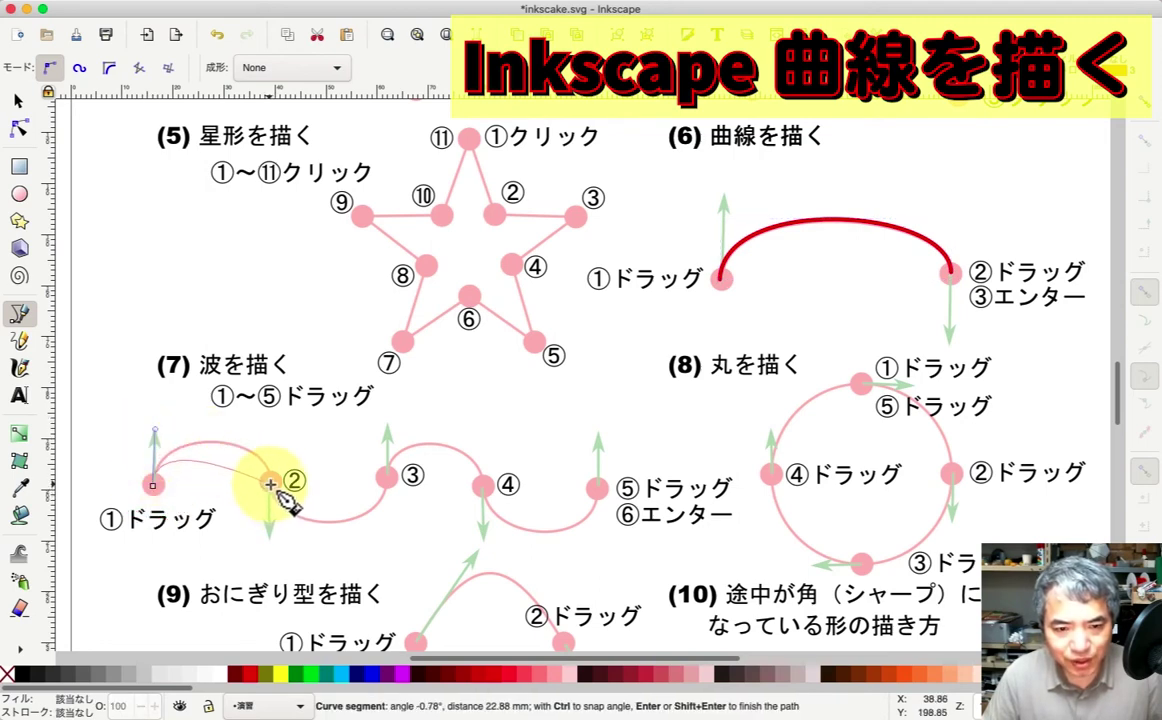
left_click_drag(271, 485, 269, 538)
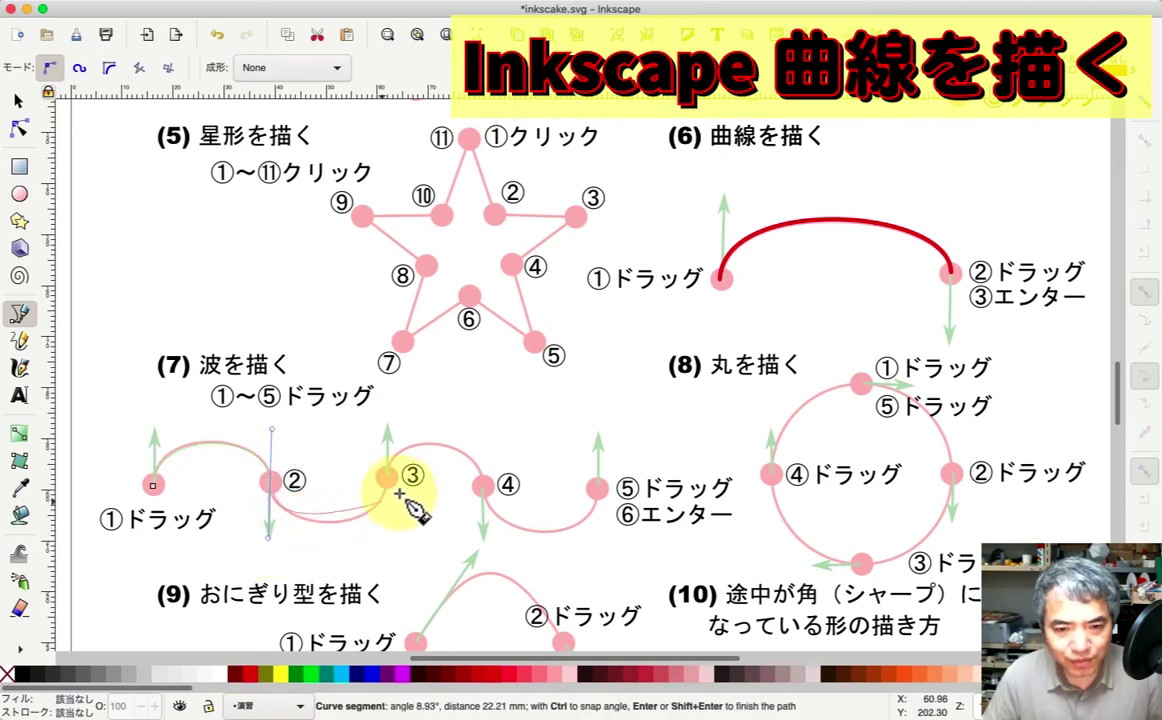
left_click_drag(388, 479, 388, 427)
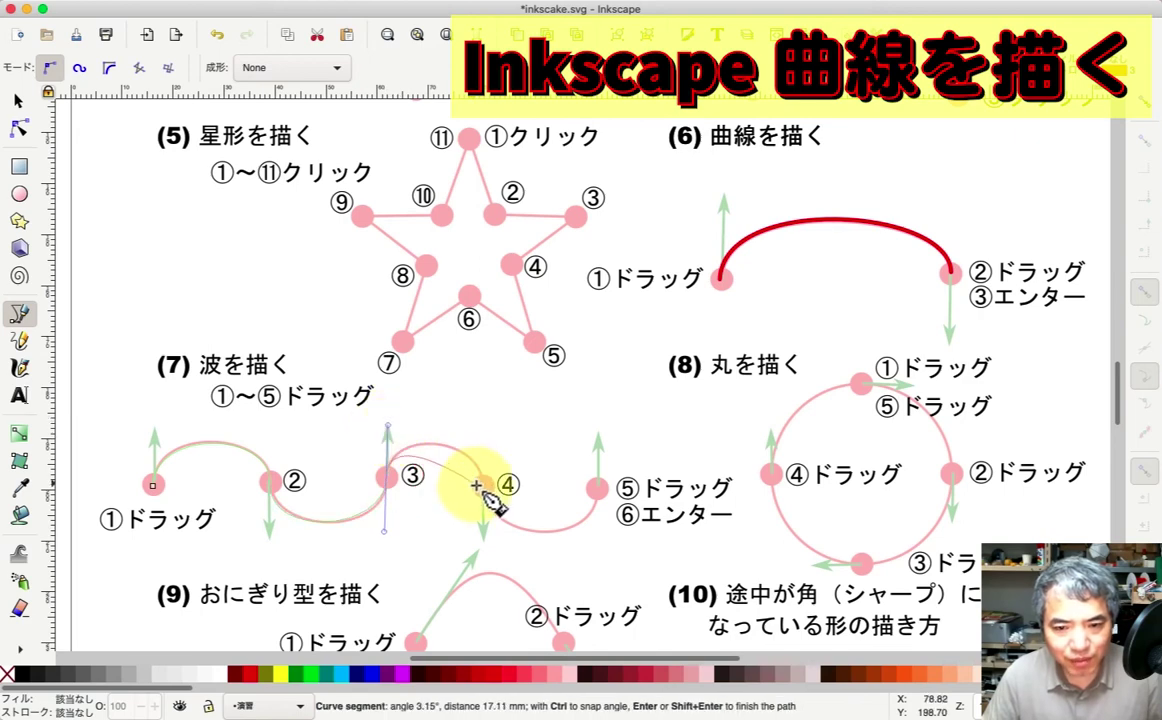
left_click_drag(484, 487, 484, 543)
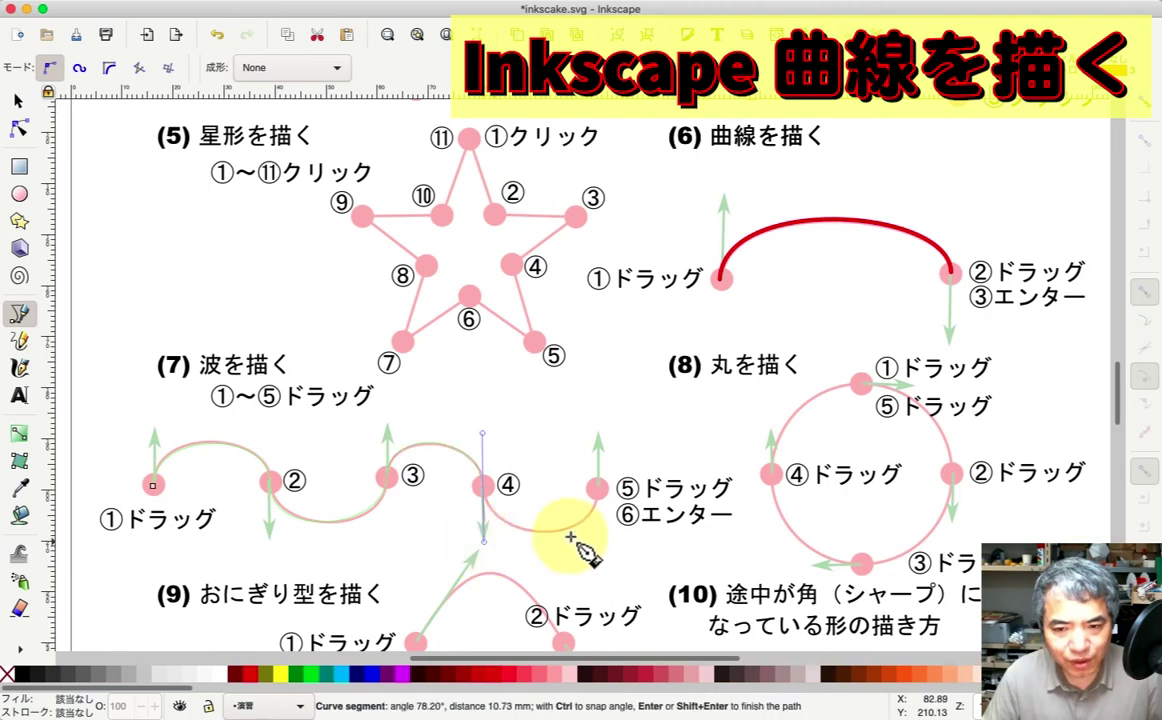
left_click_drag(597, 489, 598, 436)
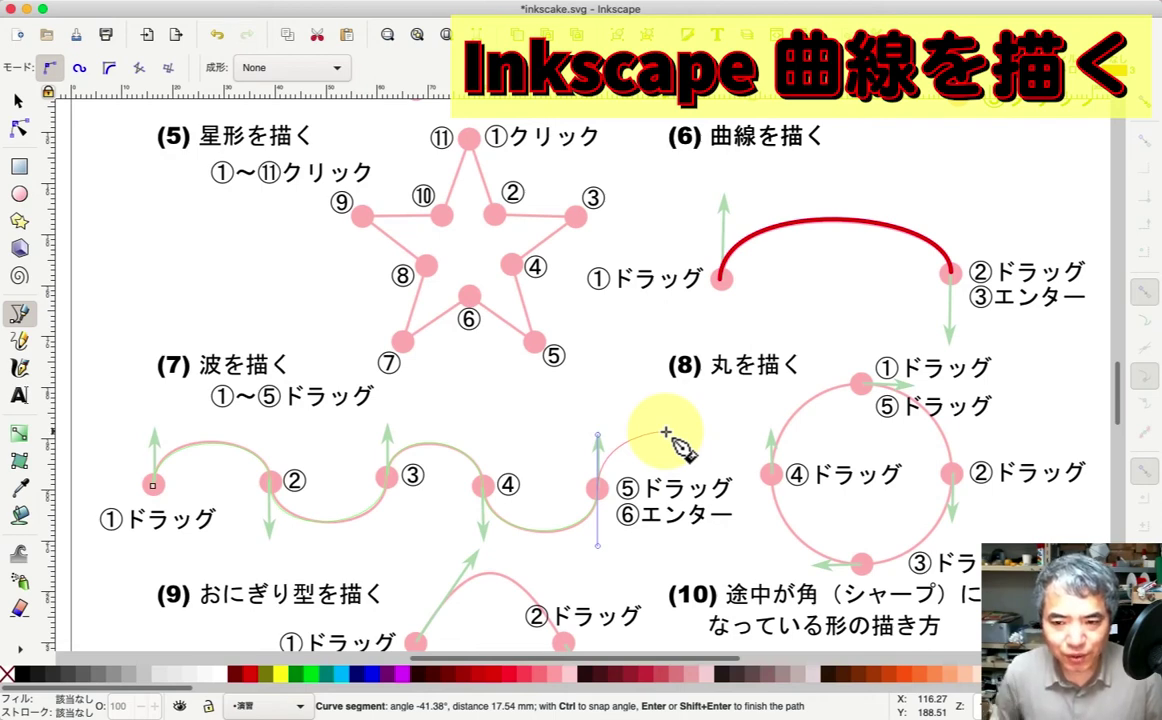
key("Return")
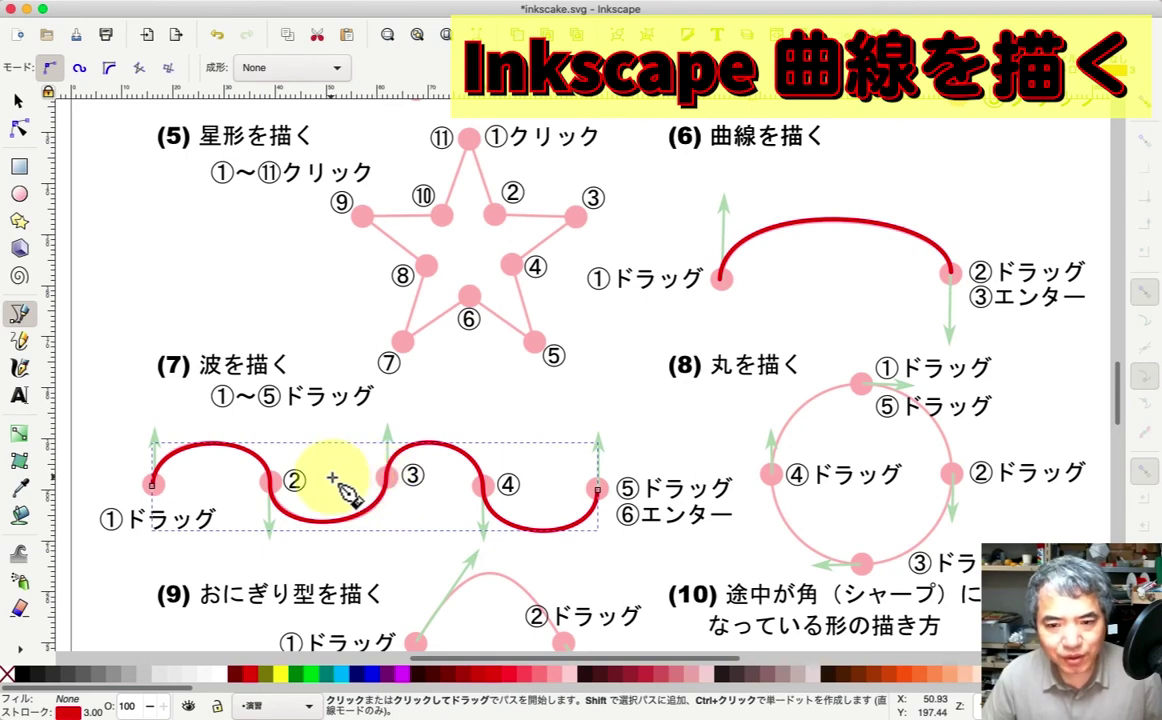
Step: Reshape the wave's curve at node ③ to match the pink guide
left_click(18, 126)
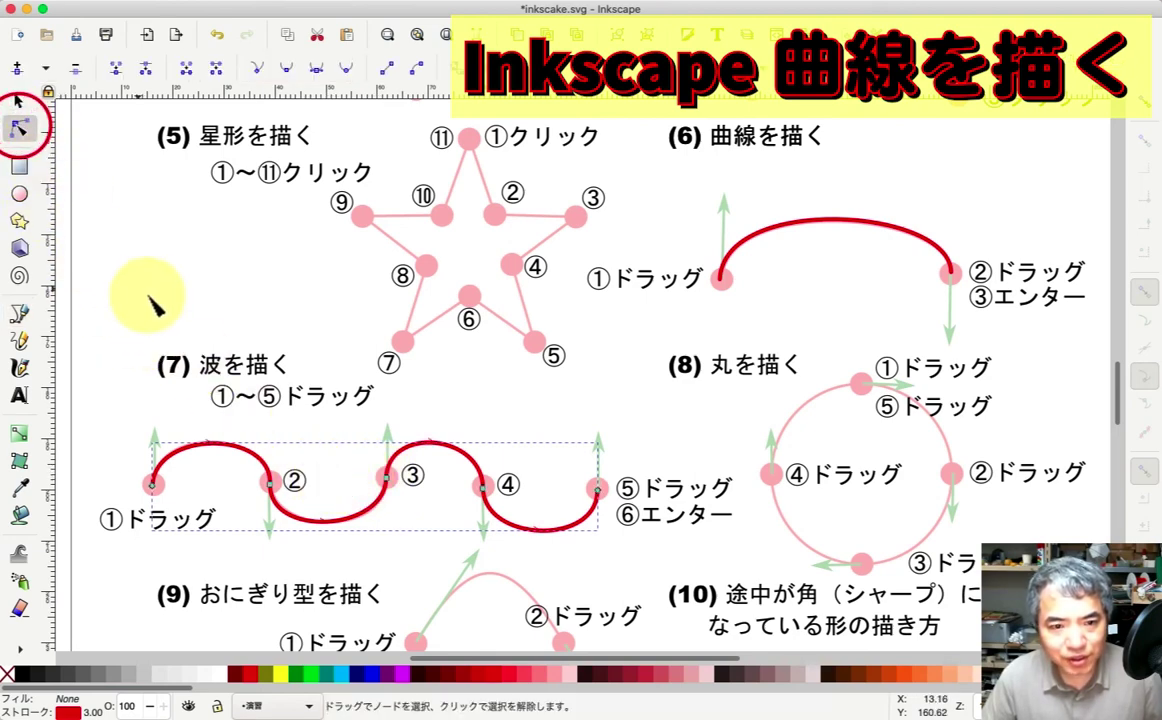
left_click(228, 442)
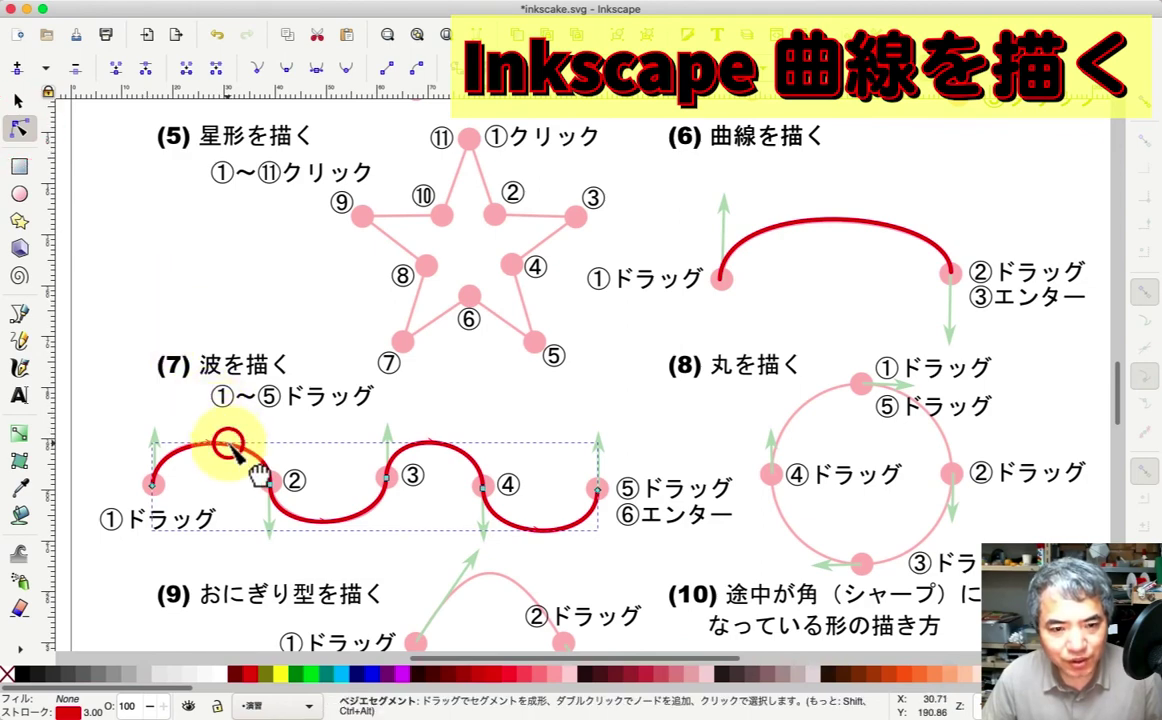
left_click(269, 484)
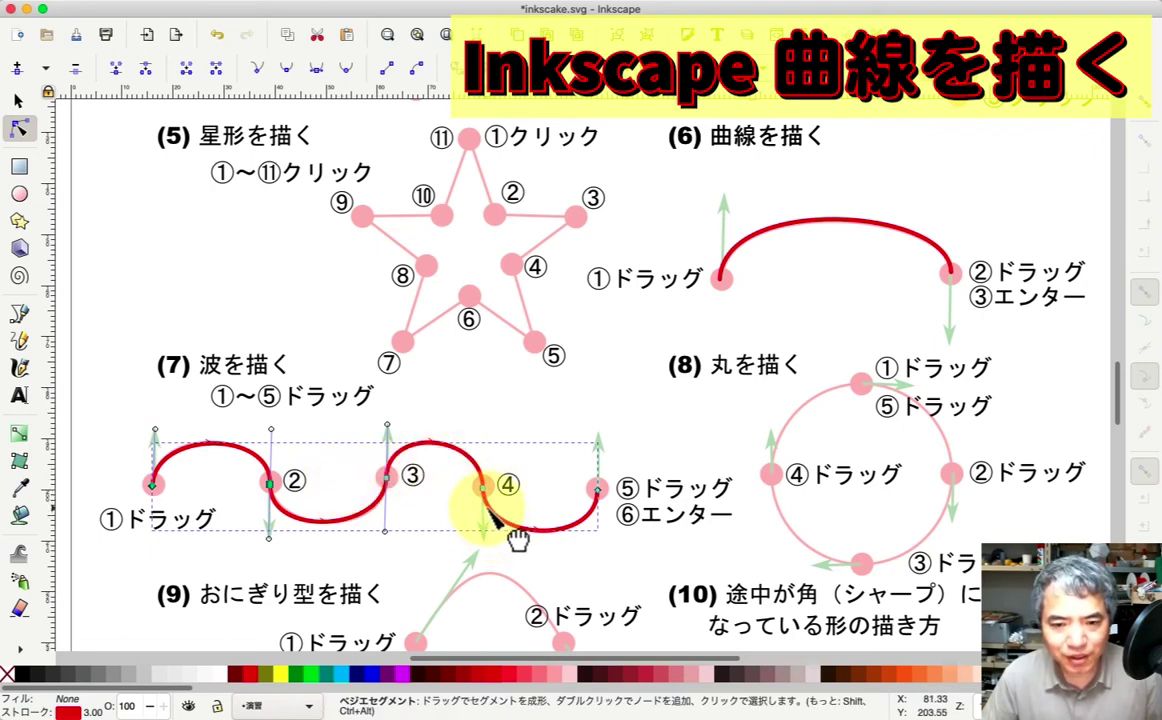
left_click(490, 508)
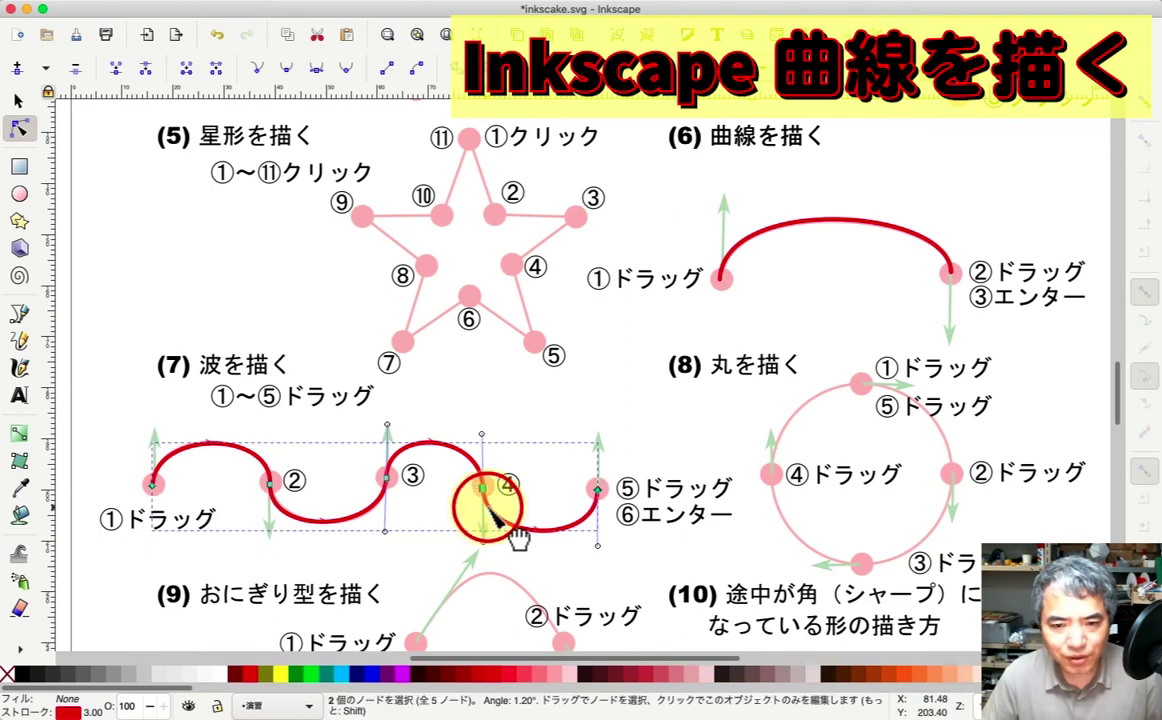
left_click(362, 510)
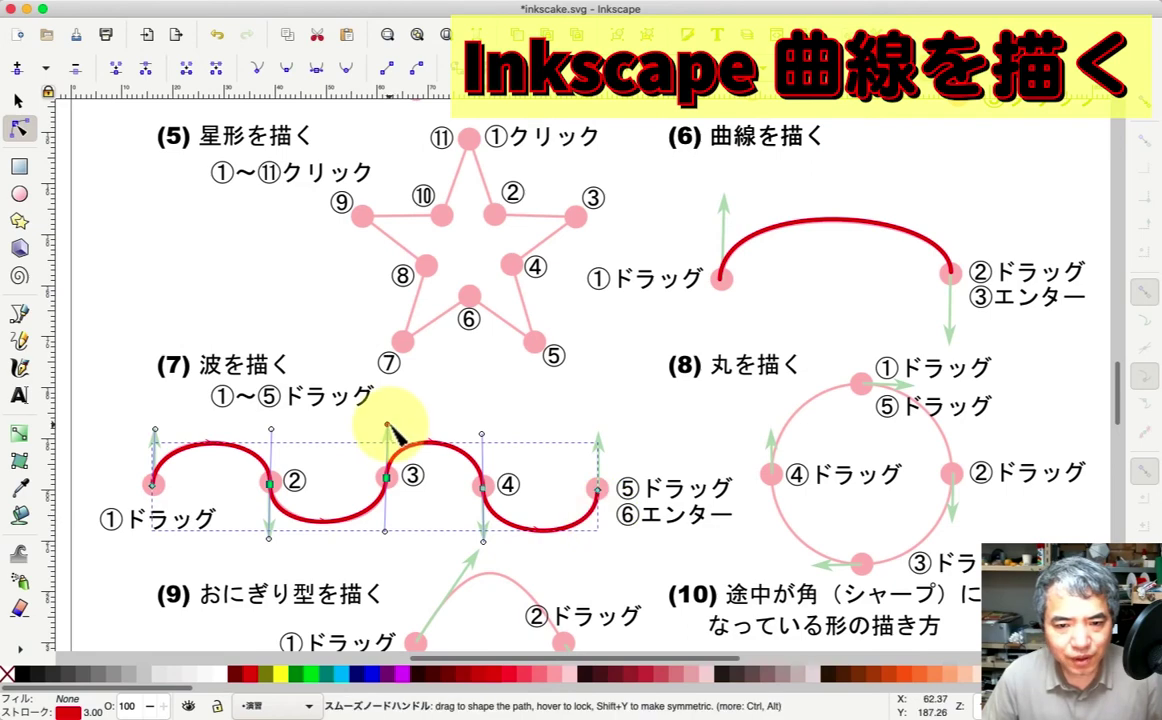
left_click_drag(387, 426, 384, 428)
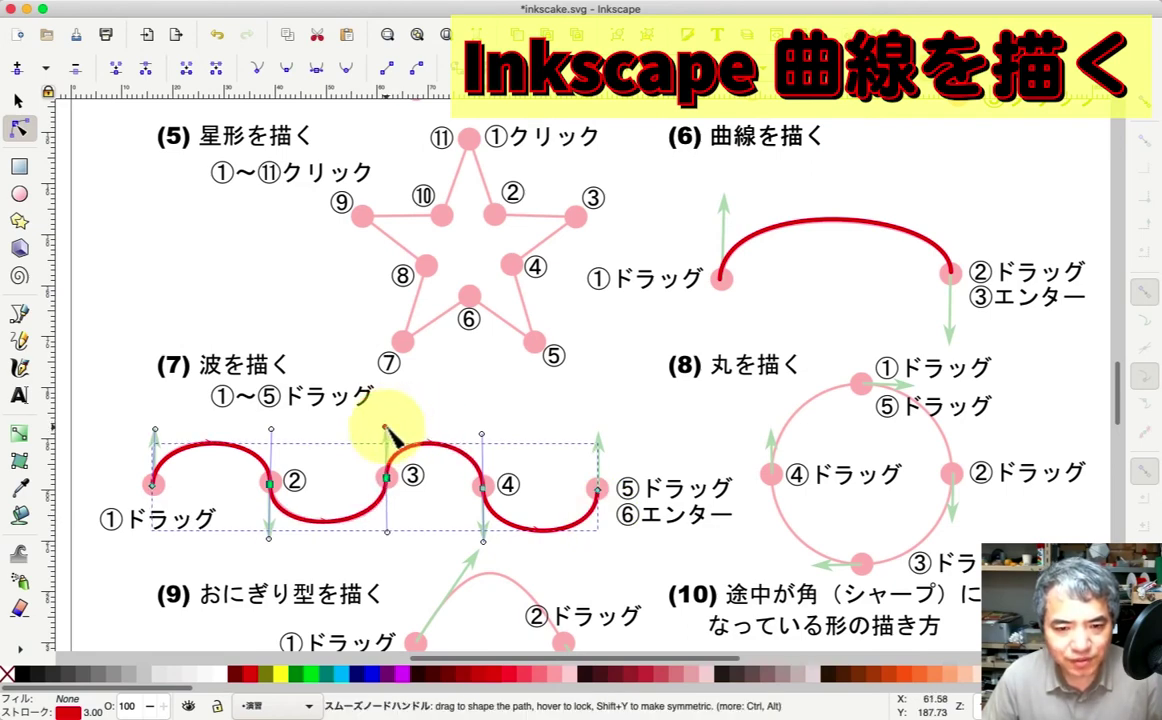
Step: Adjust node ⑤'s handles so the wave's final curve follows the guide
left_click(597, 488)
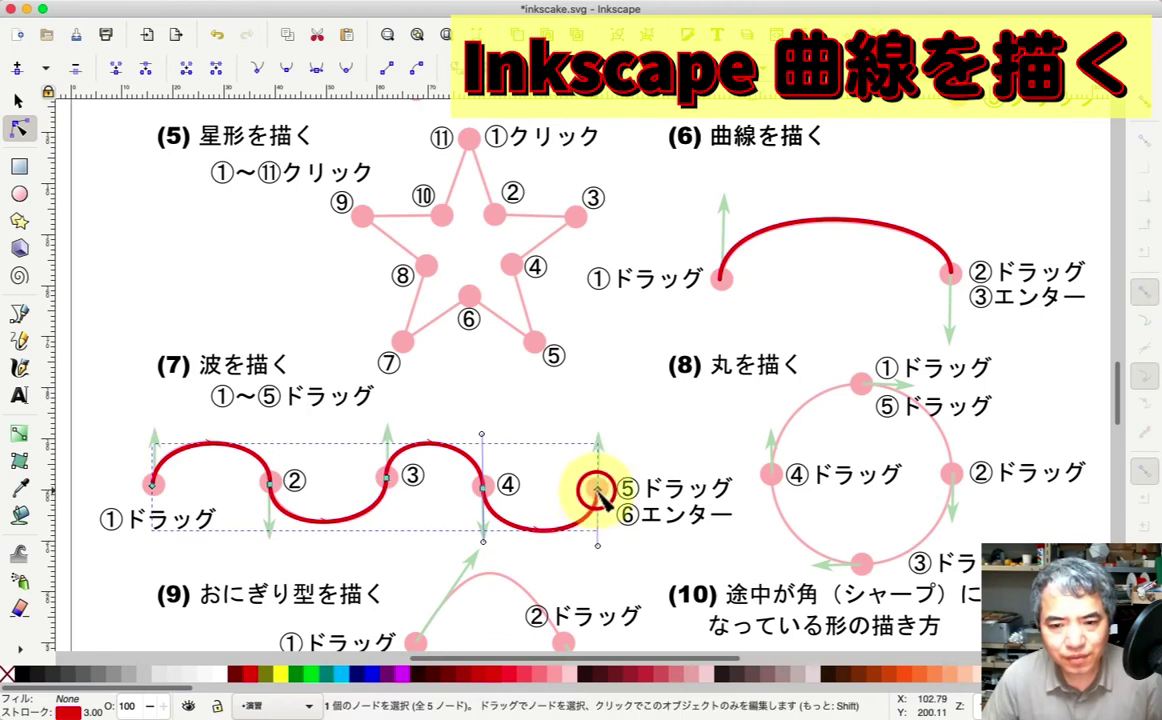
left_click_drag(598, 546, 593, 556)
left_click_drag(482, 541, 482, 535)
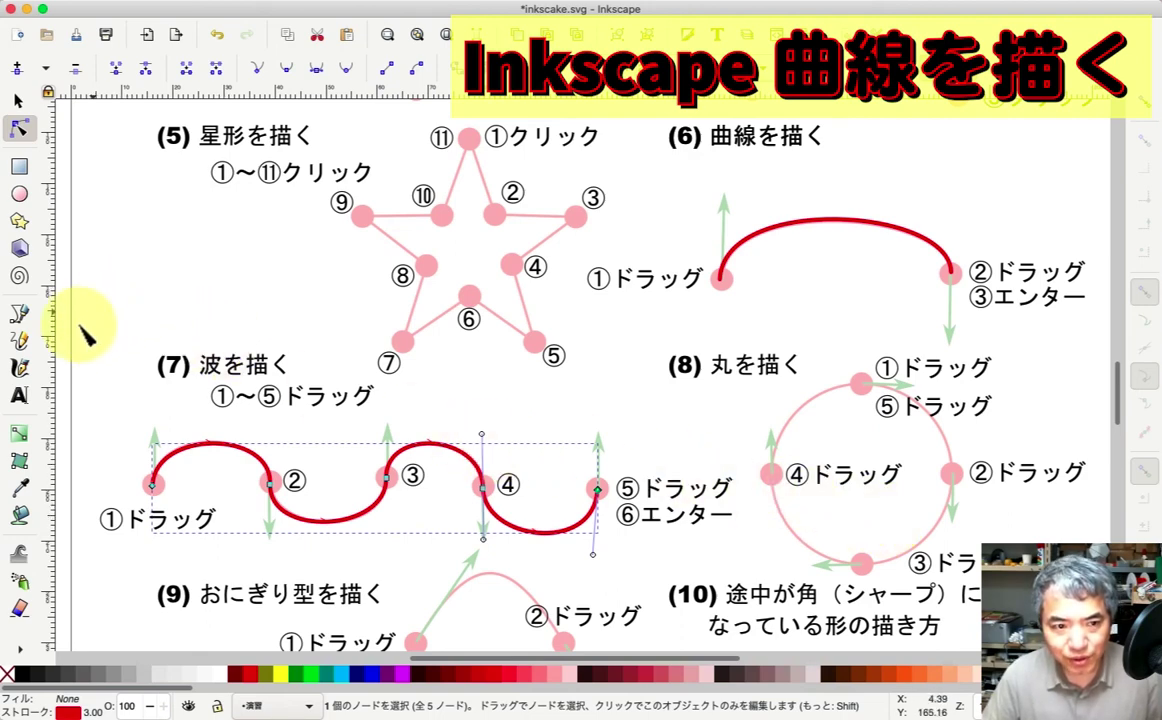
Step: Draw a Bezier circle through guide points ①–④ of exercise (8), closing it on the start node
left_click(20, 313)
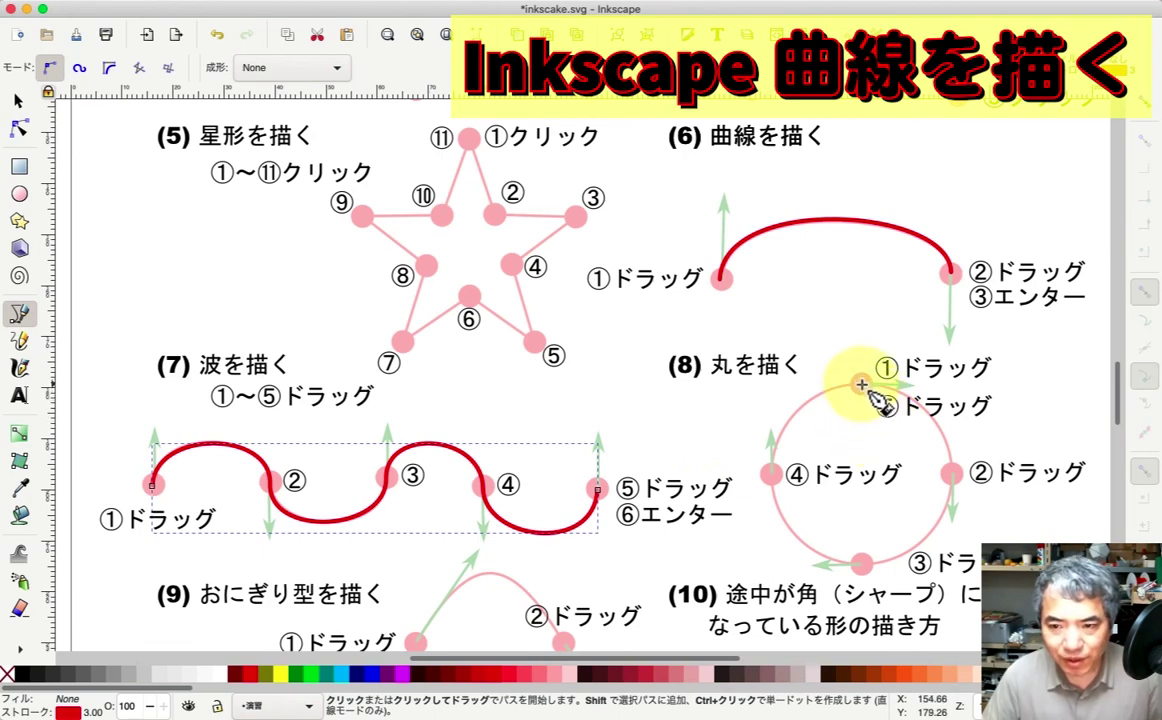
left_click(864, 385)
left_click_drag(864, 385, 914, 386)
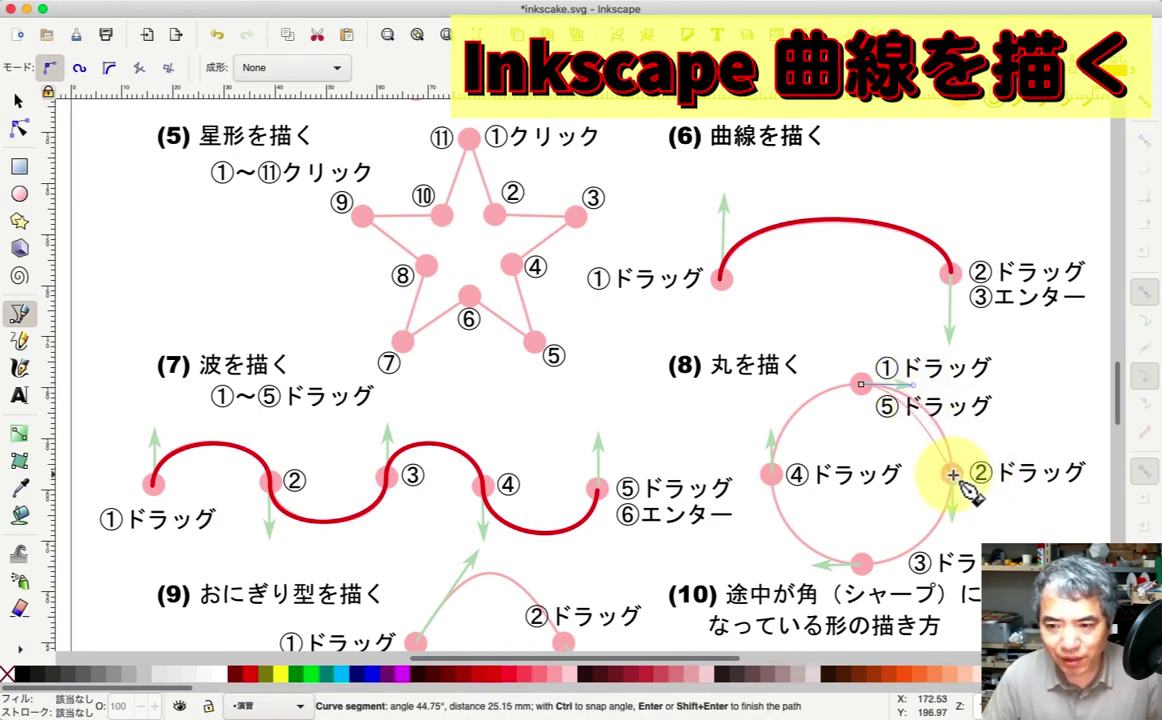
left_click_drag(953, 474, 954, 524)
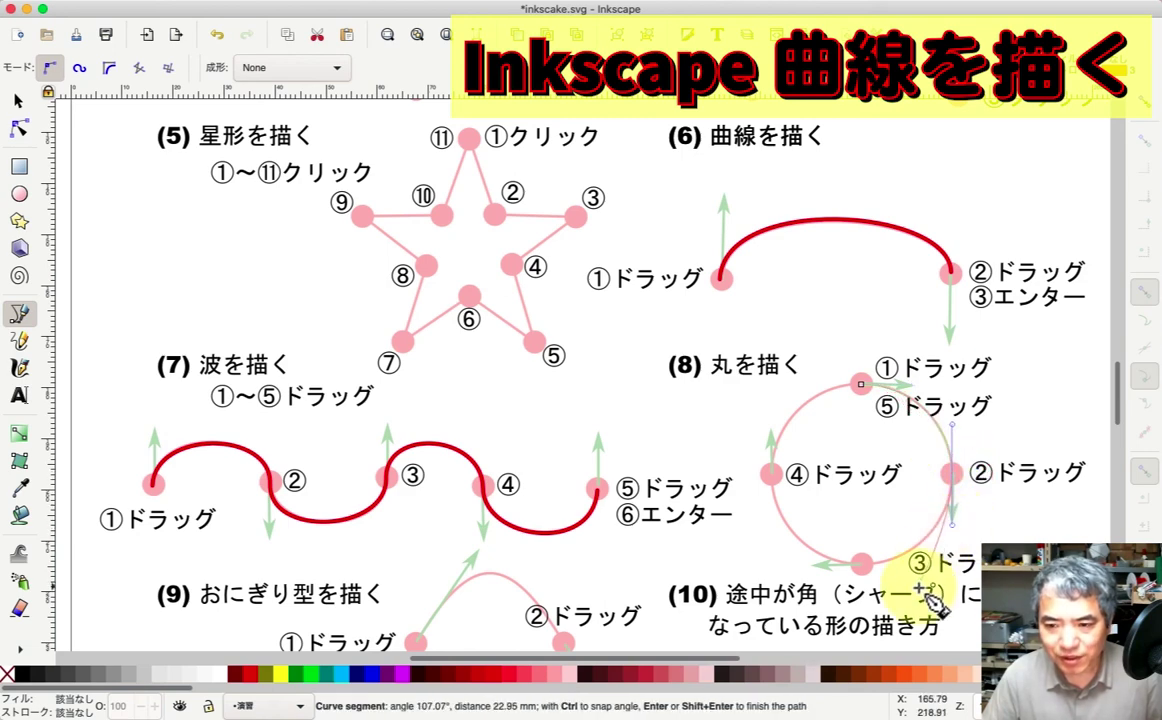
left_click_drag(861, 566, 812, 565)
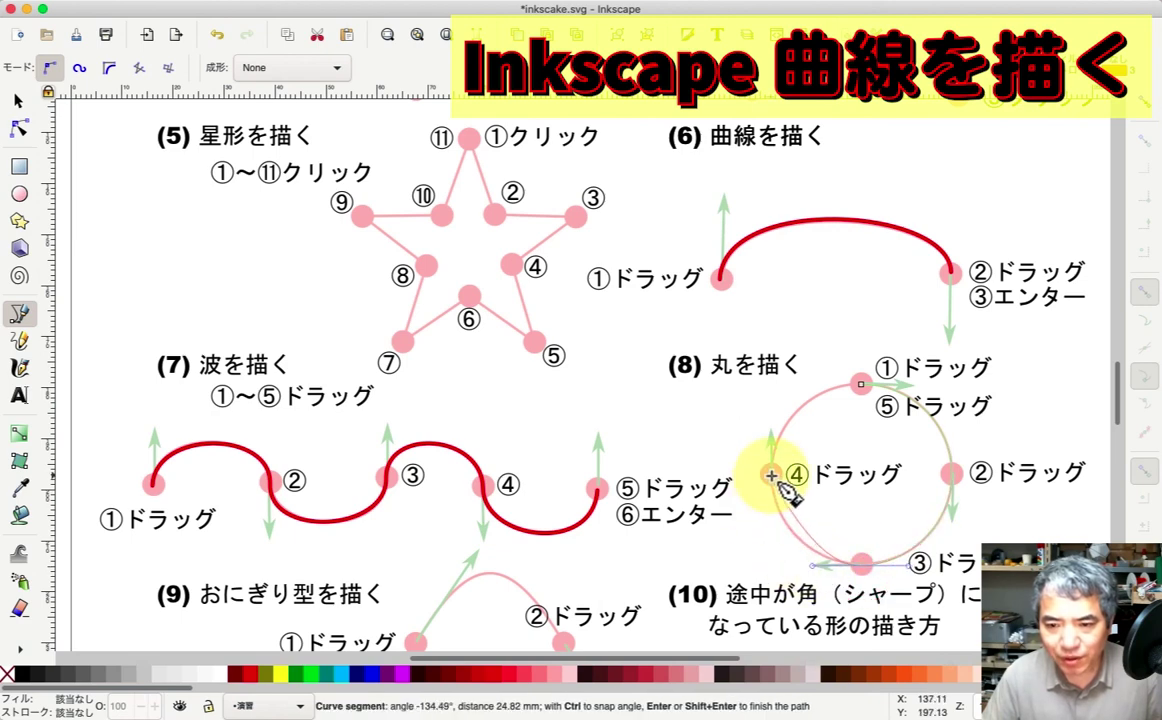
left_click_drag(770, 475, 773, 433)
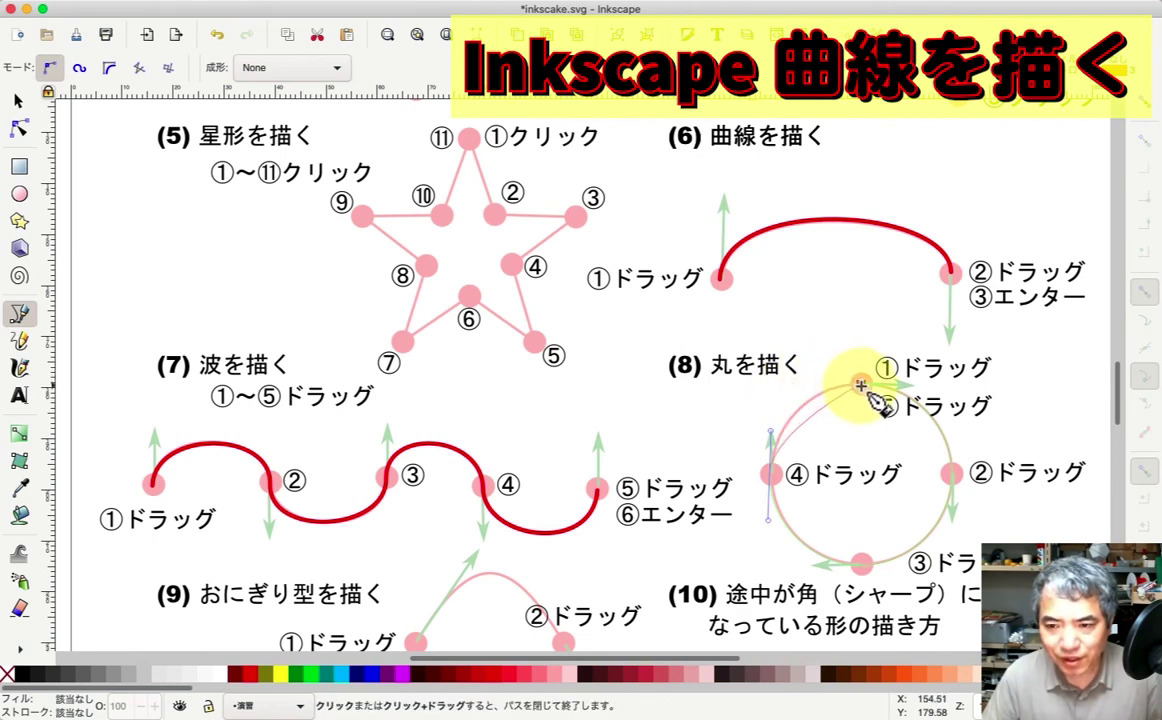
left_click_drag(860, 384, 912, 386)
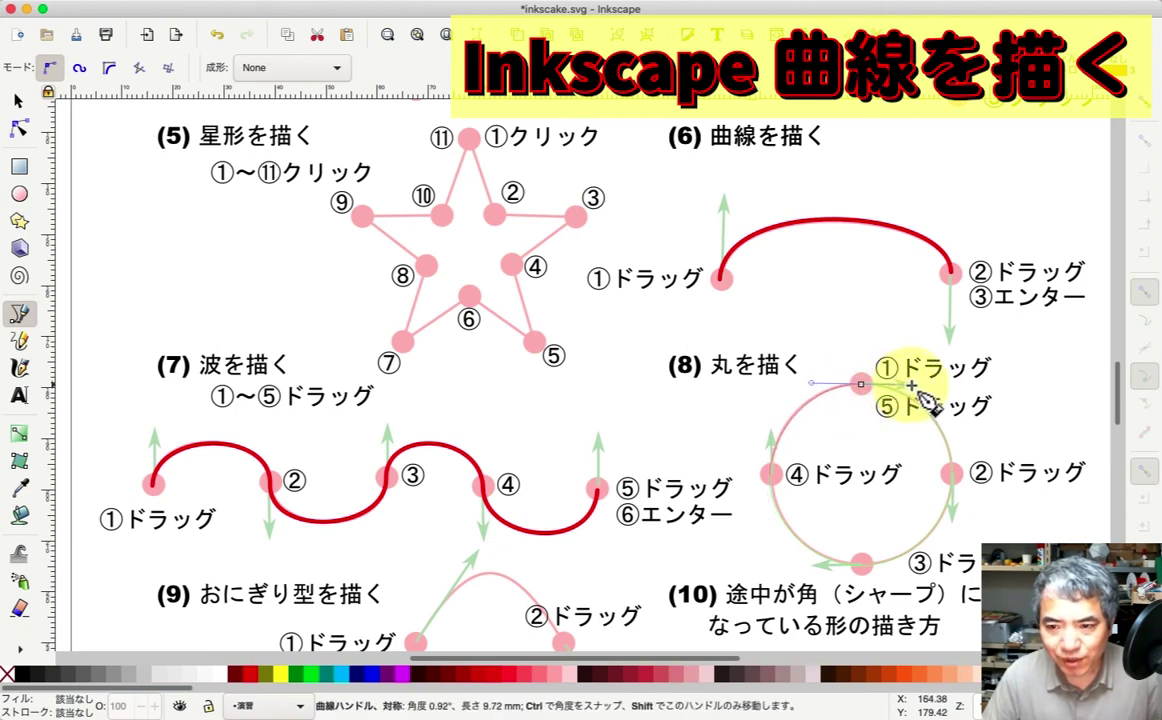
left_click_drag(912, 386, 912, 386)
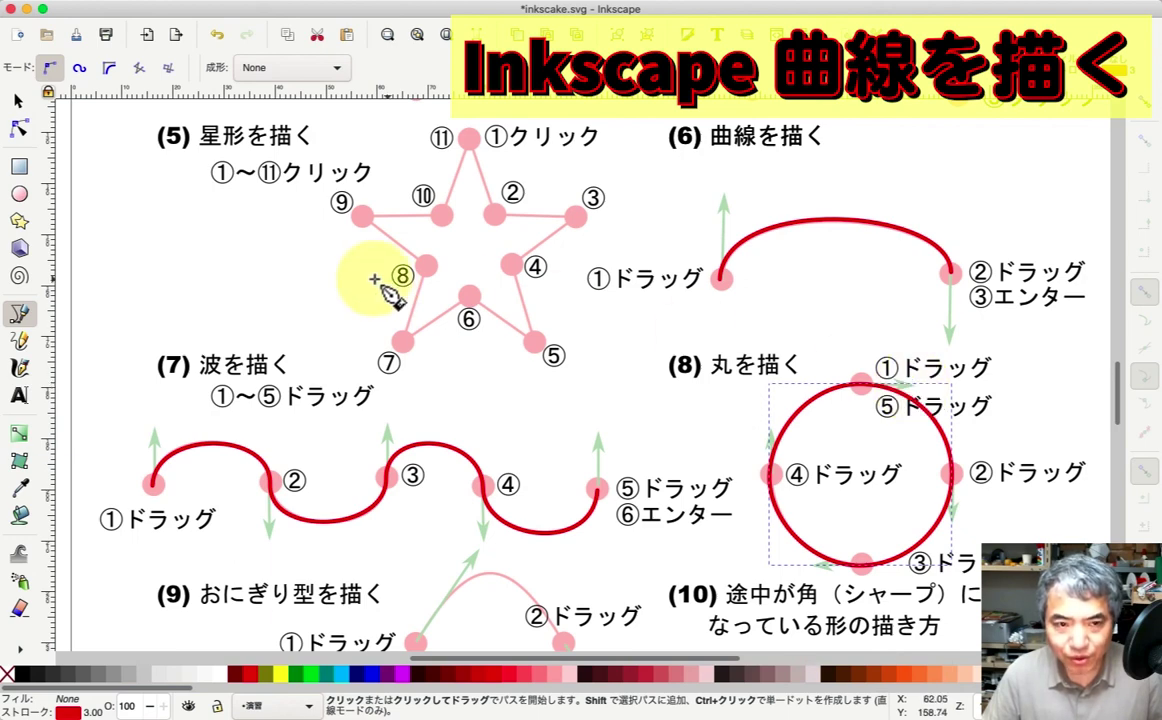
Step: Drag node ②'s handle so the circle's right side sits on the guide, then deselect
left_click(20, 127)
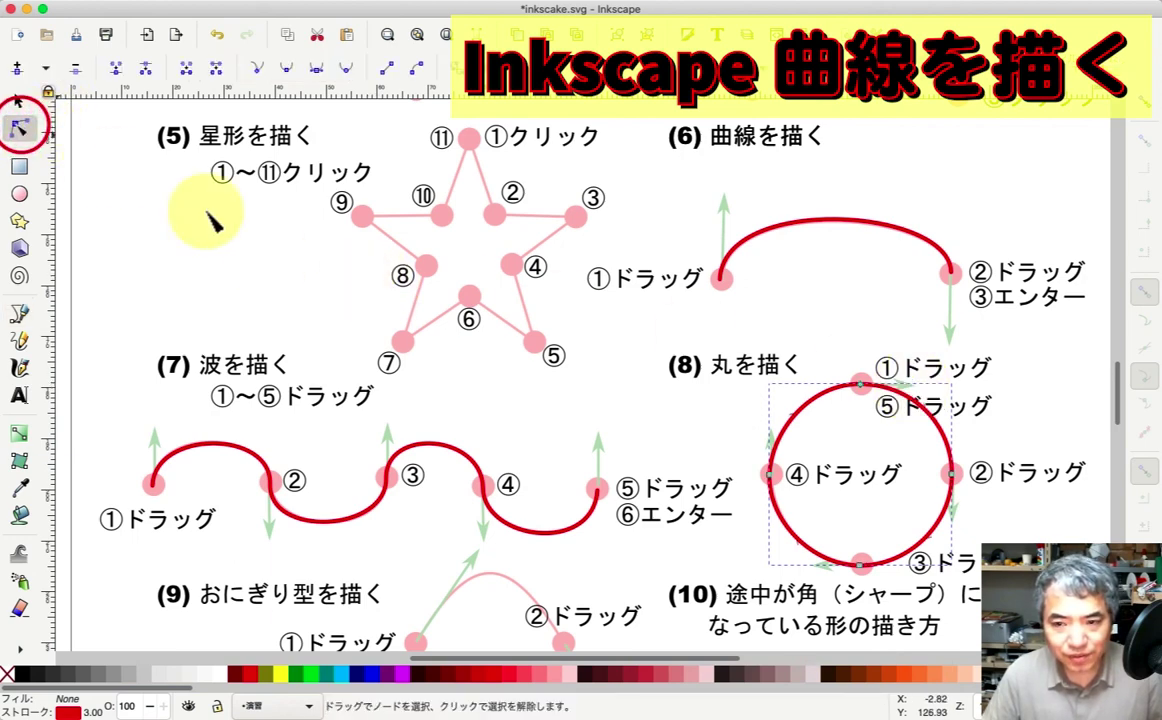
left_click(805, 413)
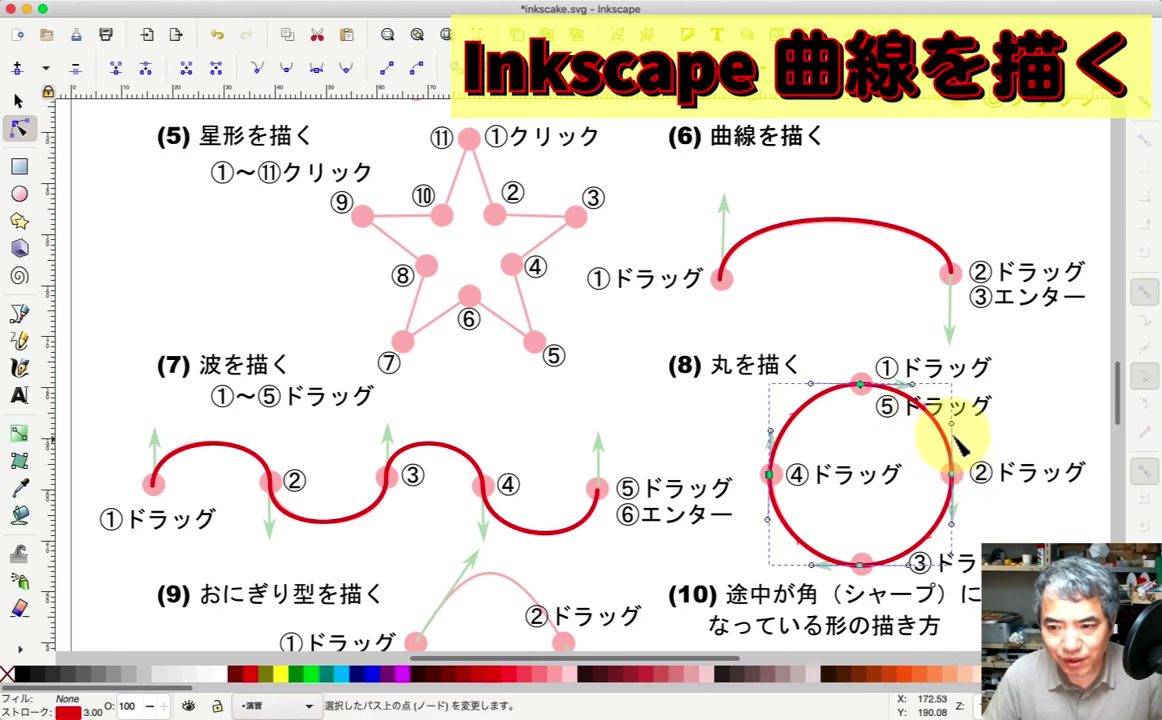
left_click_drag(952, 428, 952, 476)
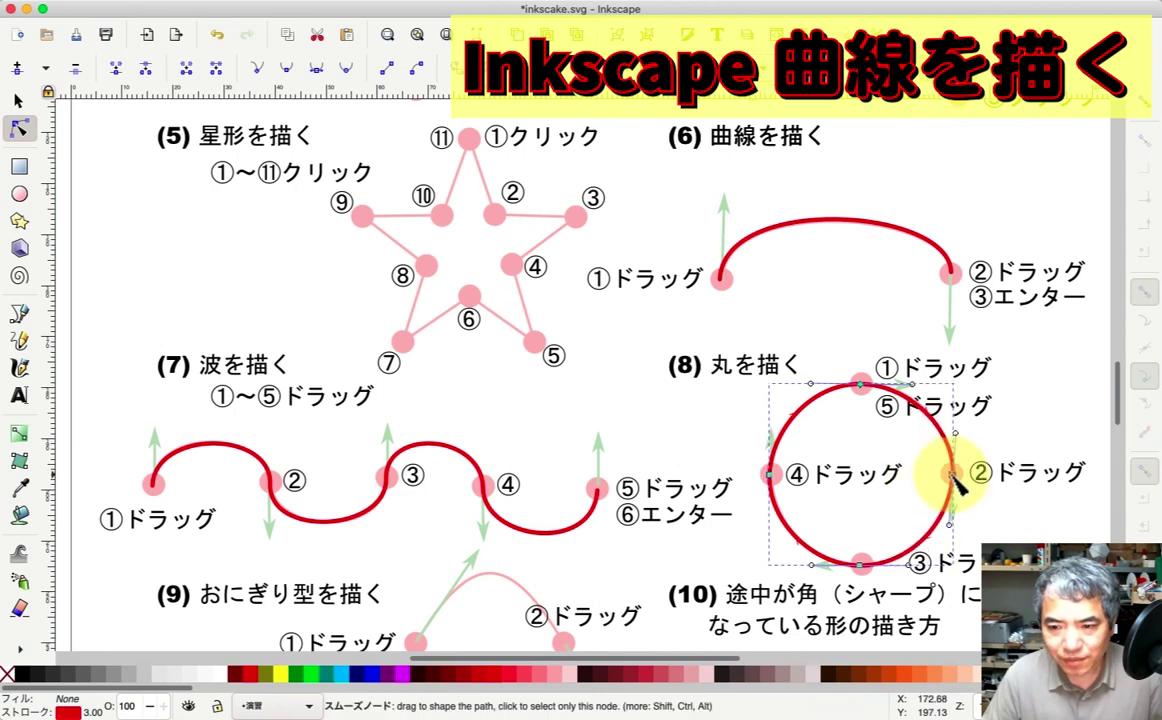
left_click(866, 558)
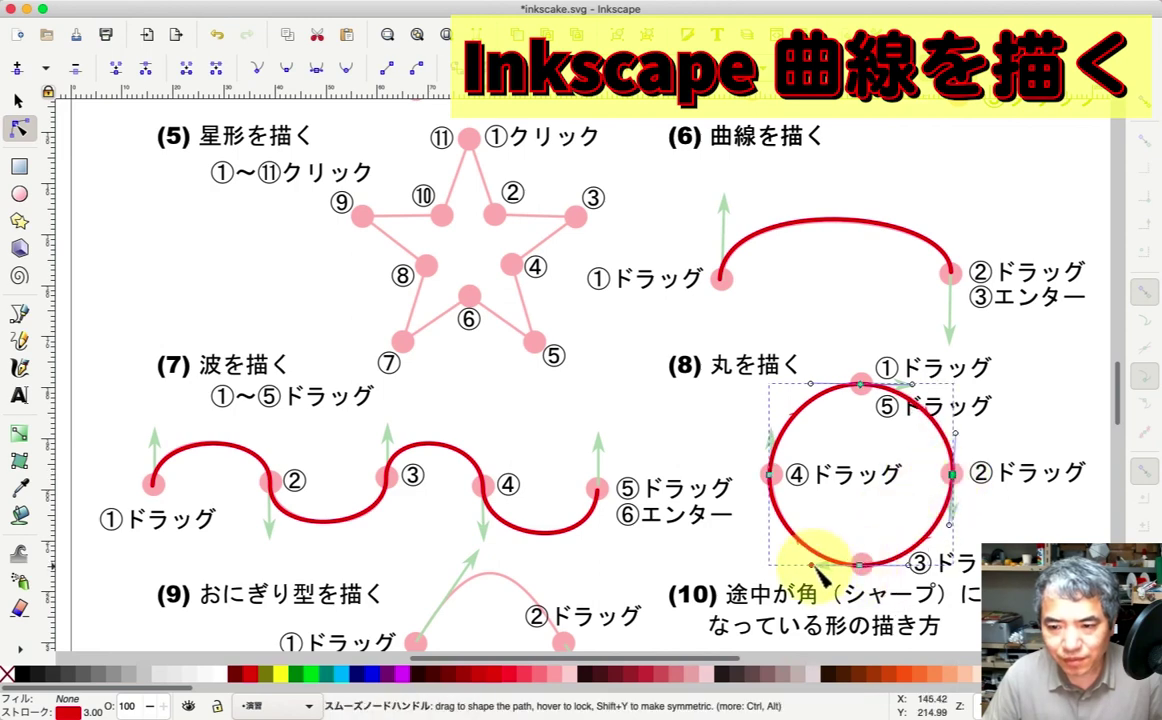
left_click(755, 572)
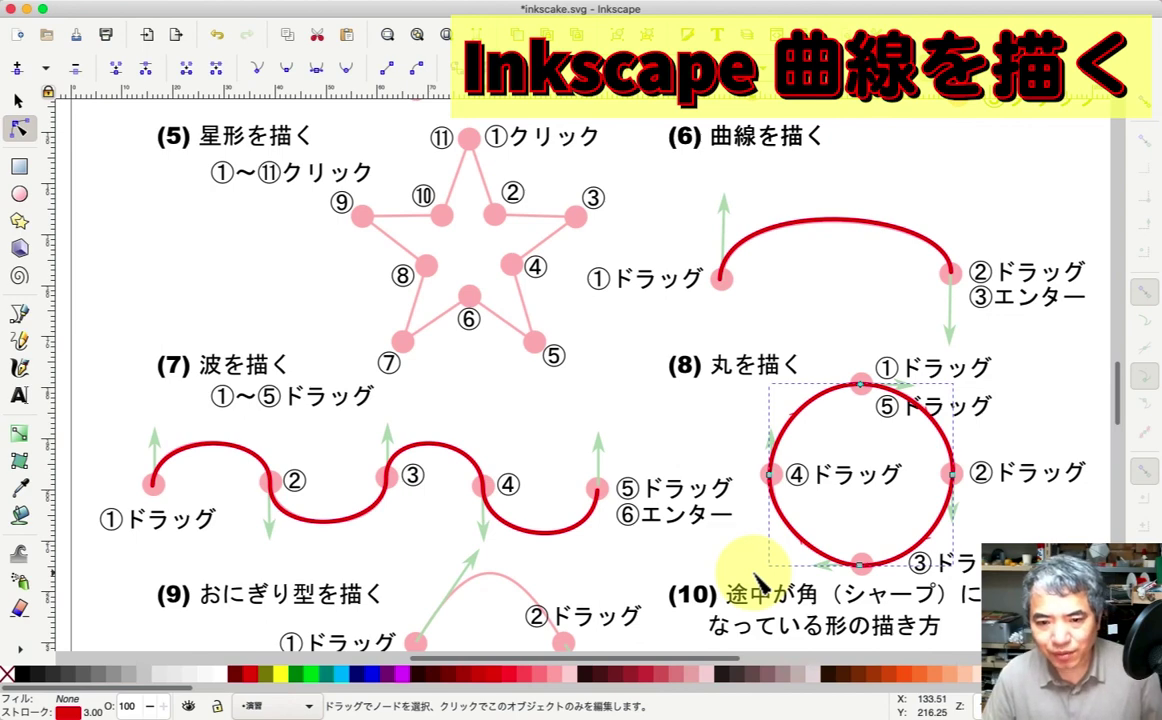